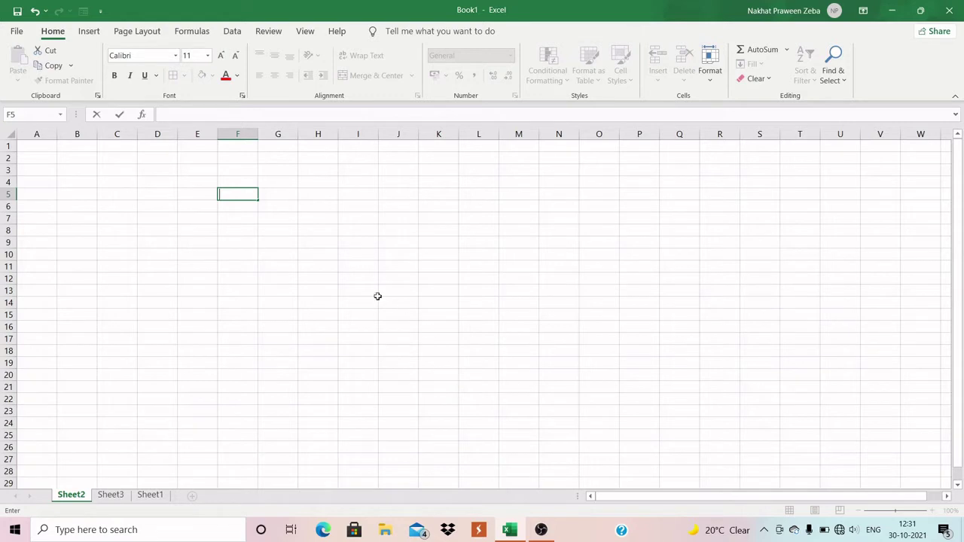
# - Put the heading Months in F4 and AutoFill January through December down F5:F16
pyautogui.click(237, 184)
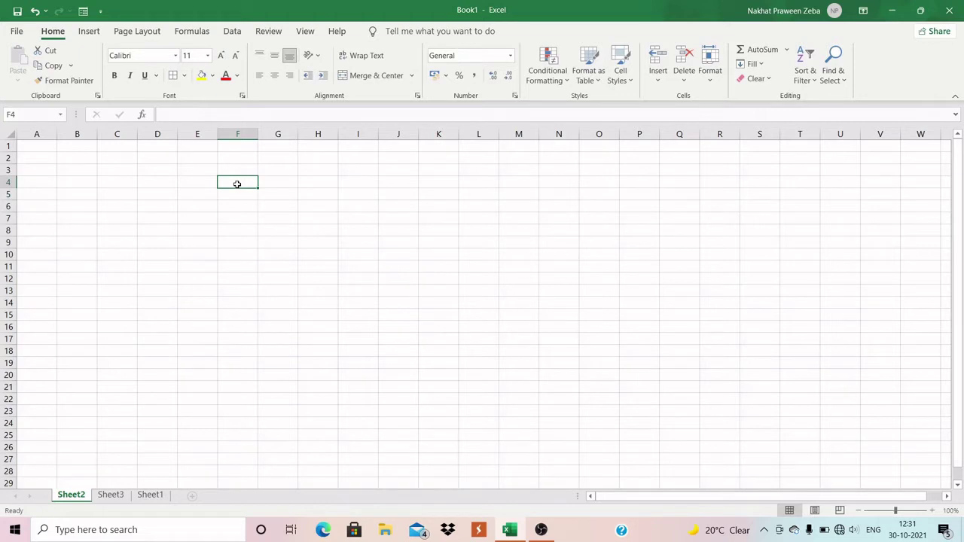
pyautogui.write('M')
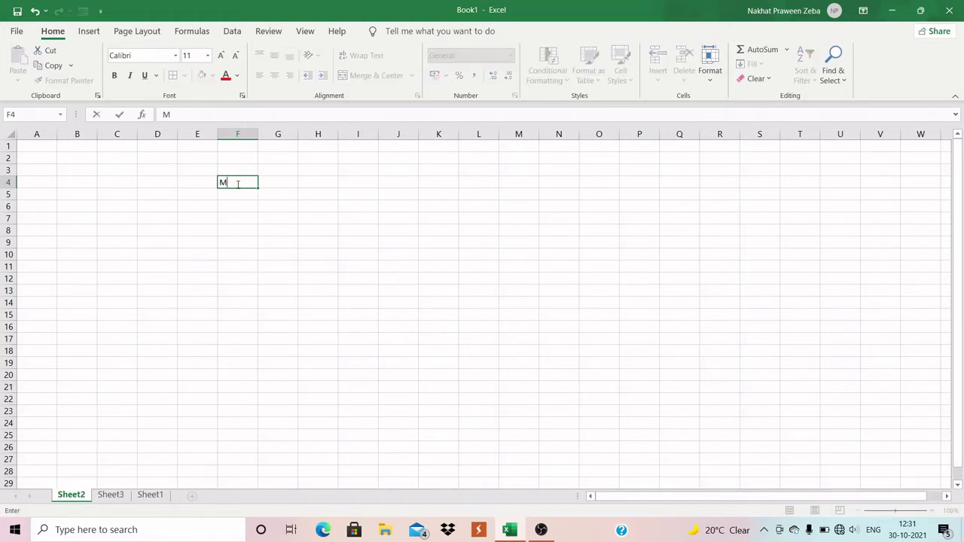
pyautogui.write('onths')
pyautogui.press('Return')
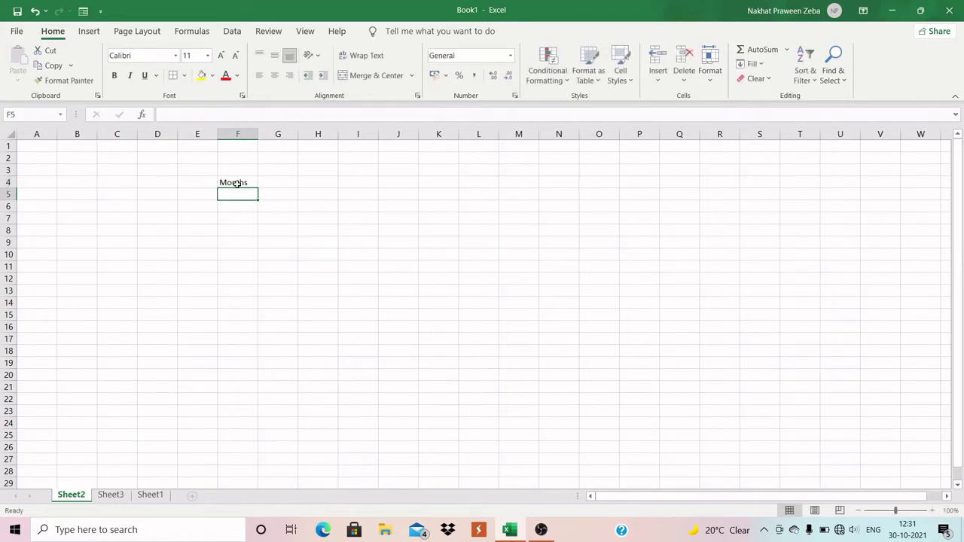
pyautogui.write('Ja')
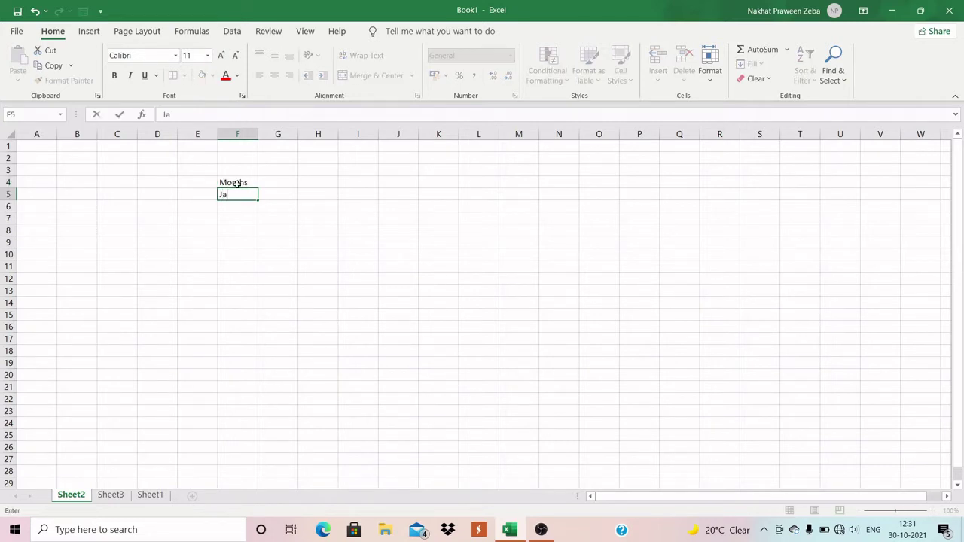
pyautogui.write('nuary')
pyautogui.moveTo(259, 199); pyautogui.dragTo(257, 335)
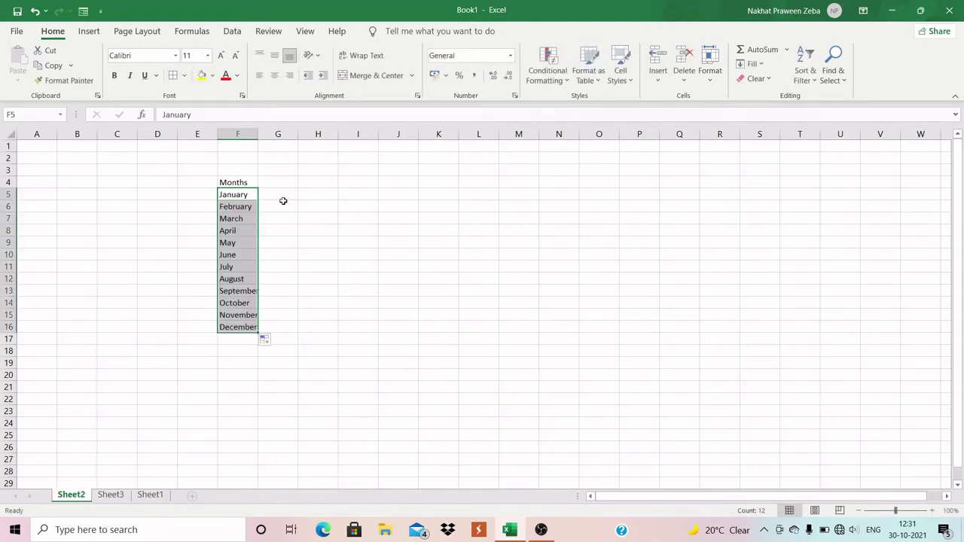
pyautogui.click(283, 203)
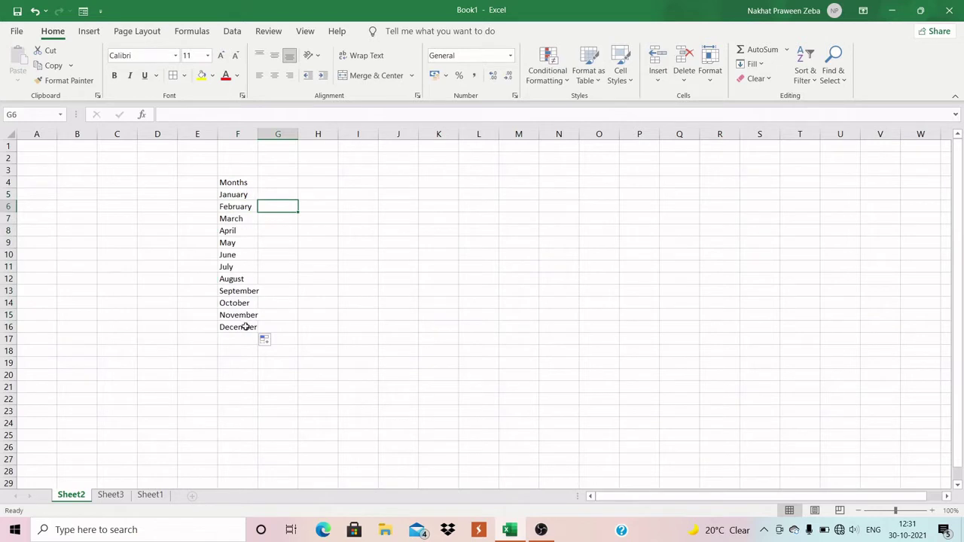
pyautogui.click(236, 198)
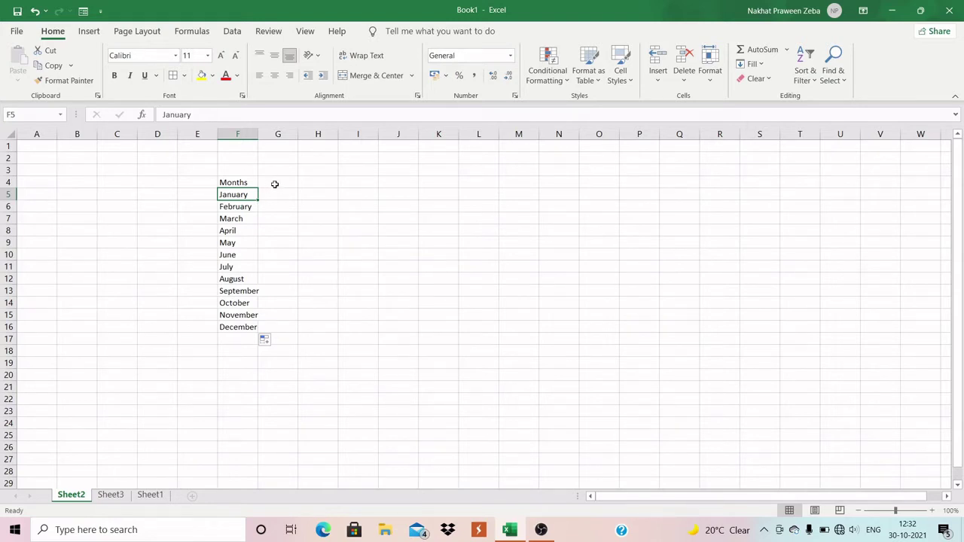
# - Head G4 'Days', AutoFill Monday to Sunday into G5:G11, and widen column G
pyautogui.click(275, 182)
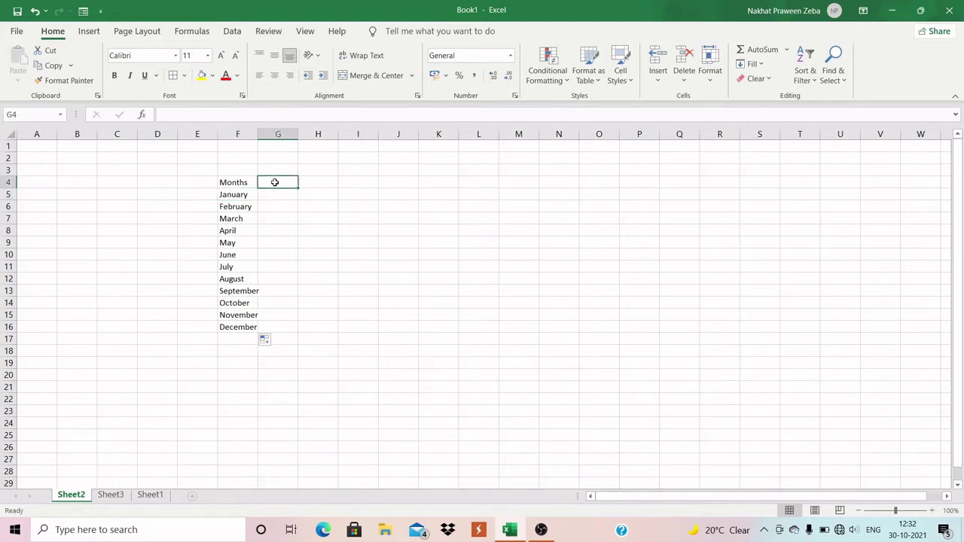
pyautogui.write('Days')
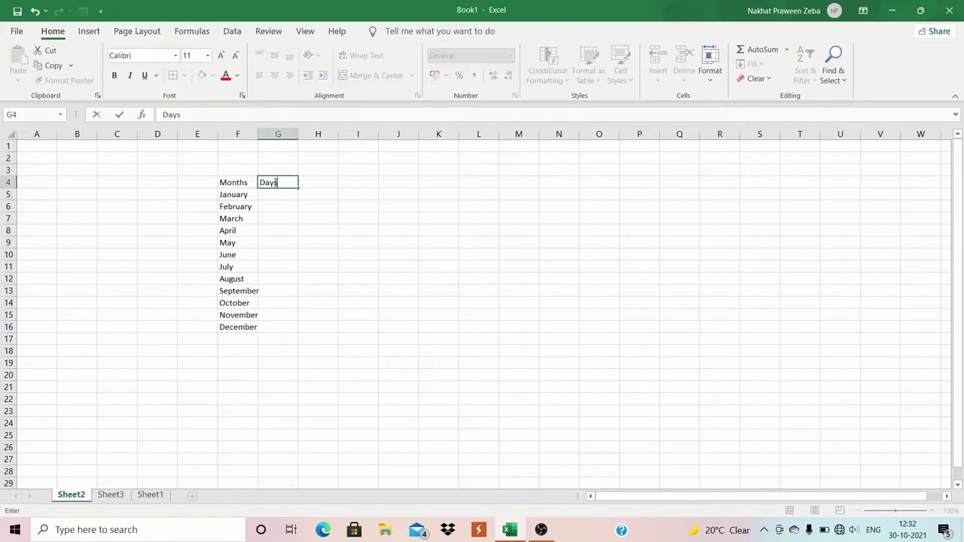
pyautogui.press('Return')
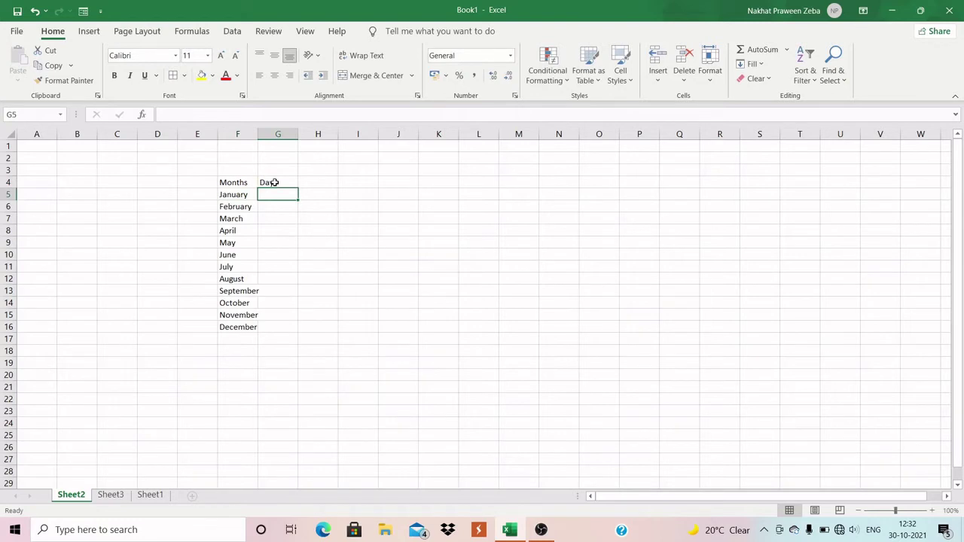
pyautogui.write('Mondat')
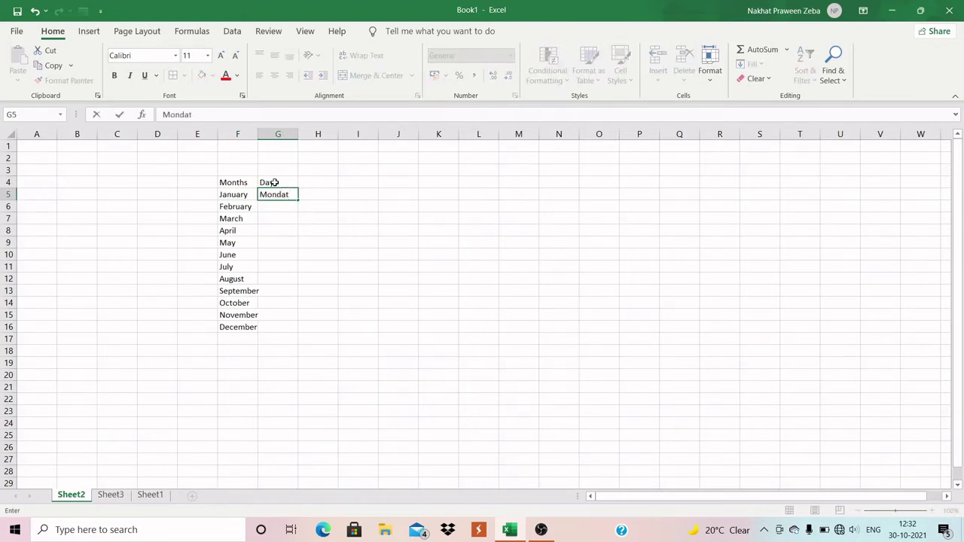
pyautogui.press('BackSpace')
pyautogui.write('y')
pyautogui.moveTo(298, 201); pyautogui.dragTo(294, 278)
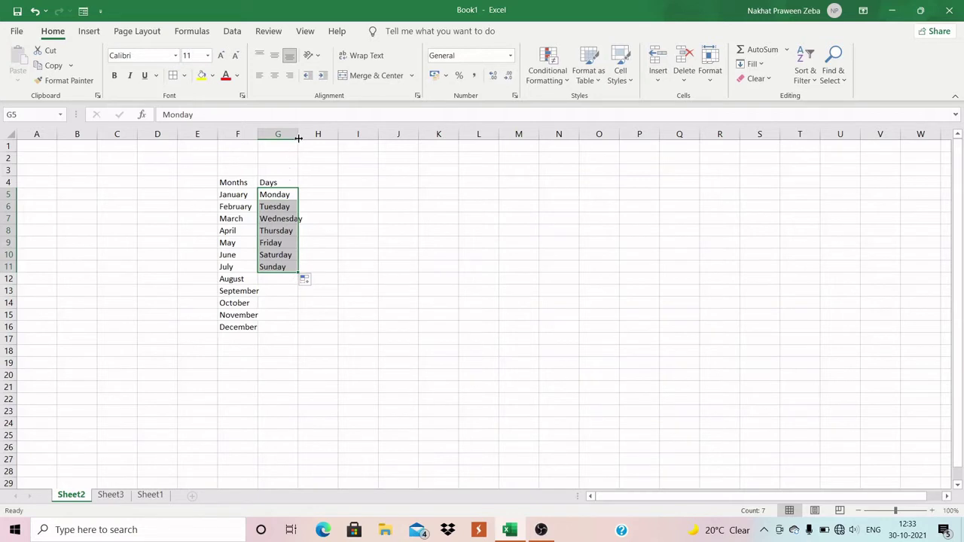
pyautogui.moveTo(298, 139); pyautogui.dragTo(319, 139)
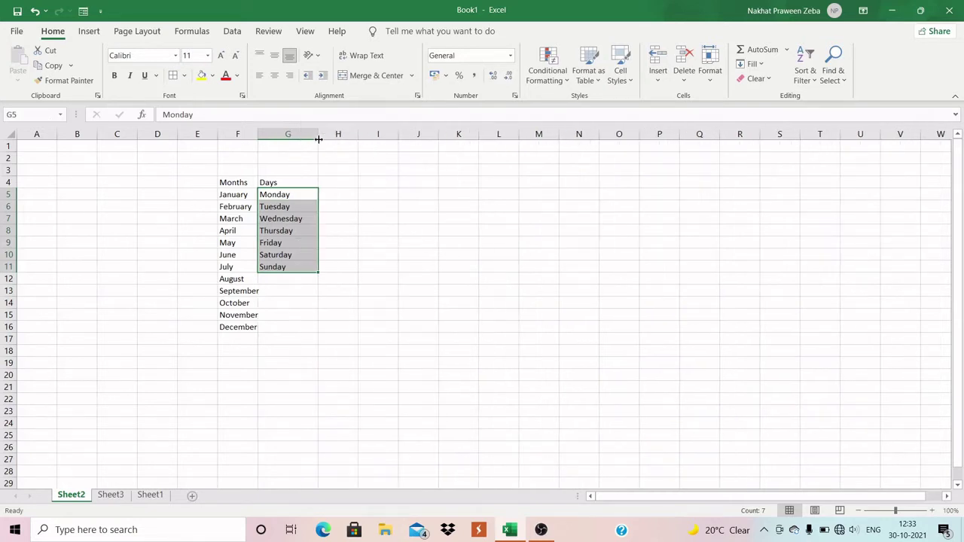
pyautogui.click(340, 183)
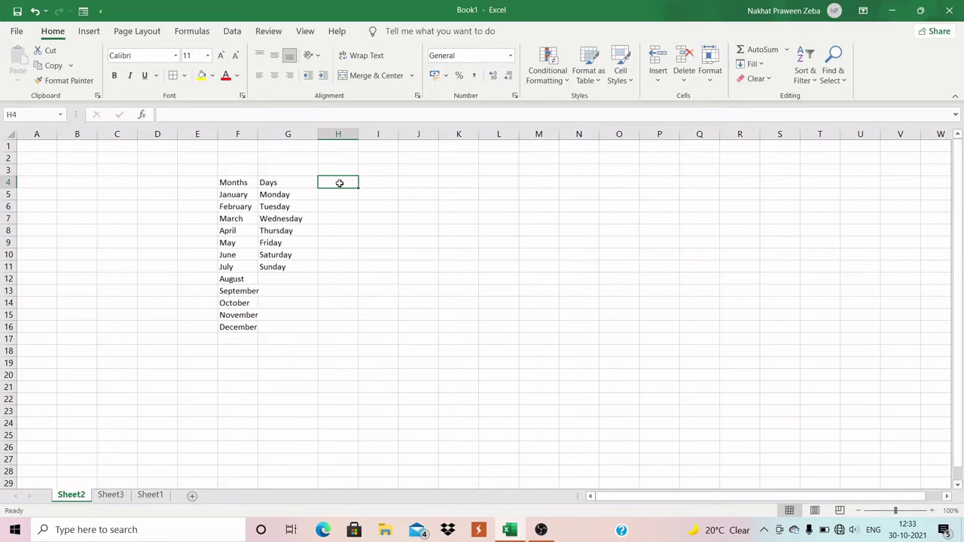
# - Type a first name into H5 and copy it down to row 11
pyautogui.click(242, 198)
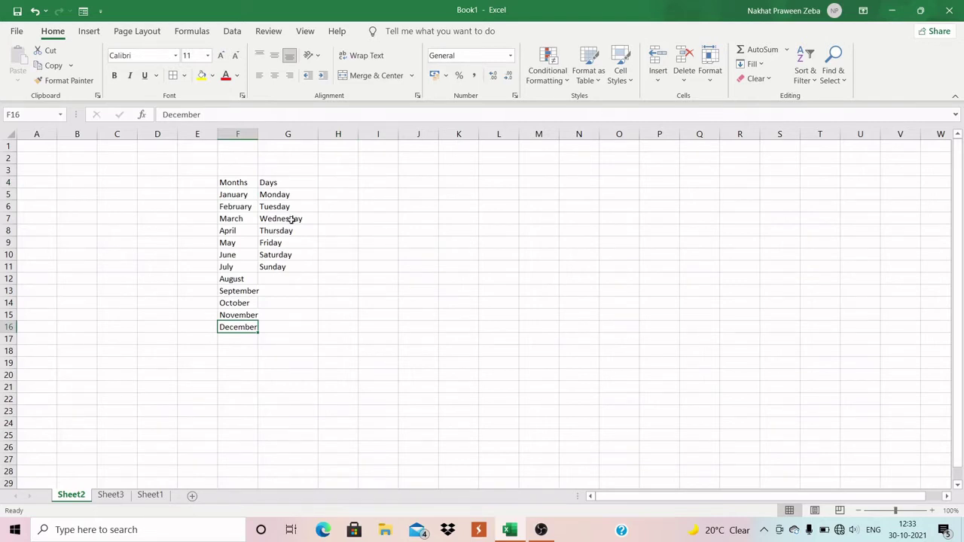
pyautogui.moveTo(336, 184)
pyautogui.mouseDown()
pyautogui.moveTo(338, 219)
pyautogui.moveTo(336, 197)
pyautogui.mouseUp()
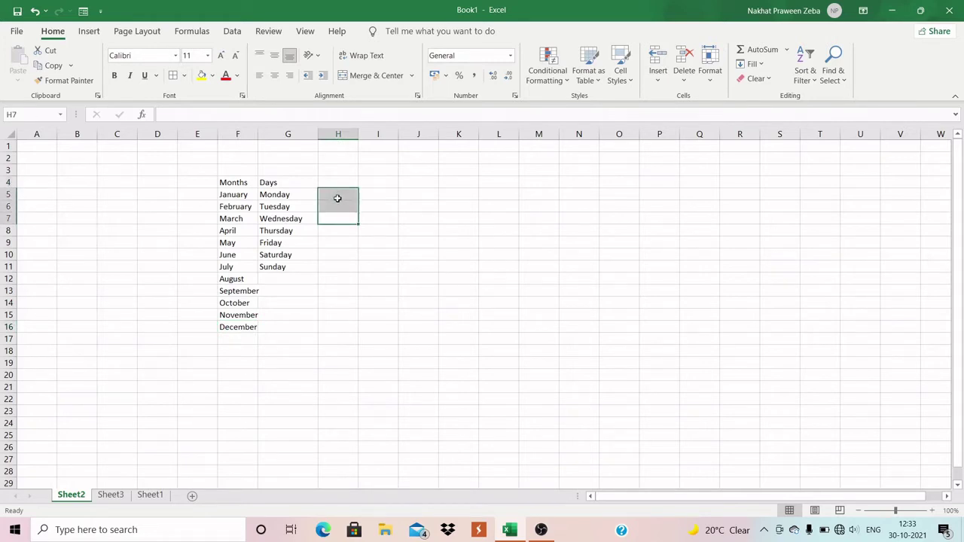
pyautogui.click(336, 199)
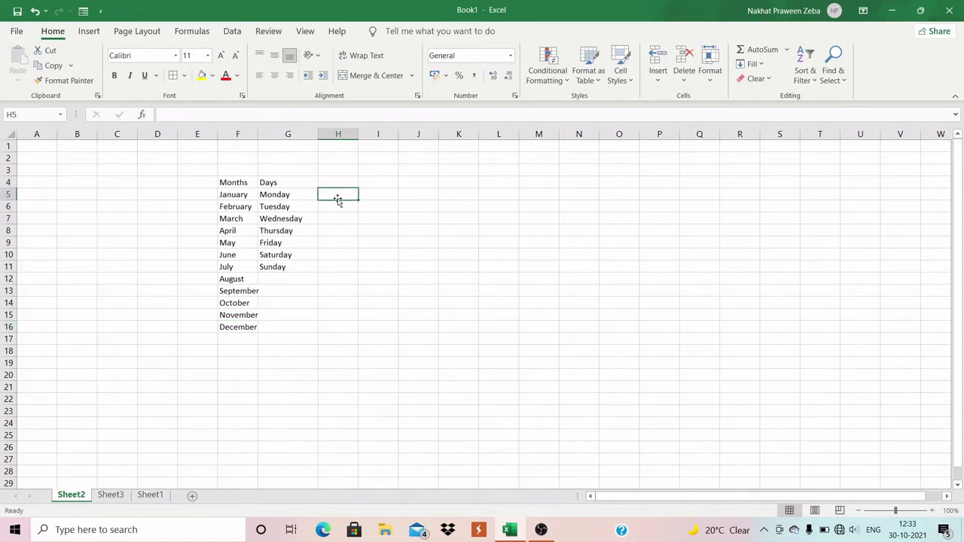
pyautogui.write('Nakhat')
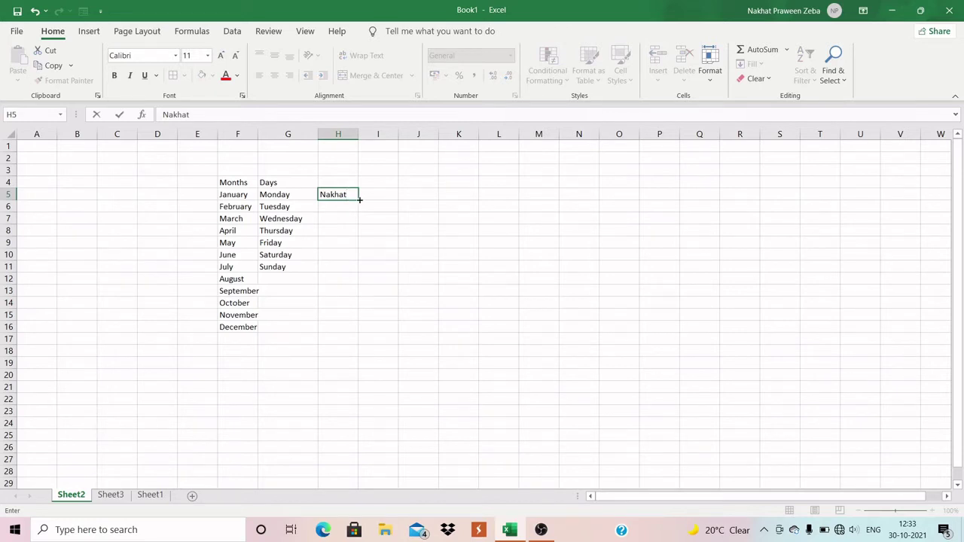
pyautogui.moveTo(359, 199); pyautogui.dragTo(353, 271)
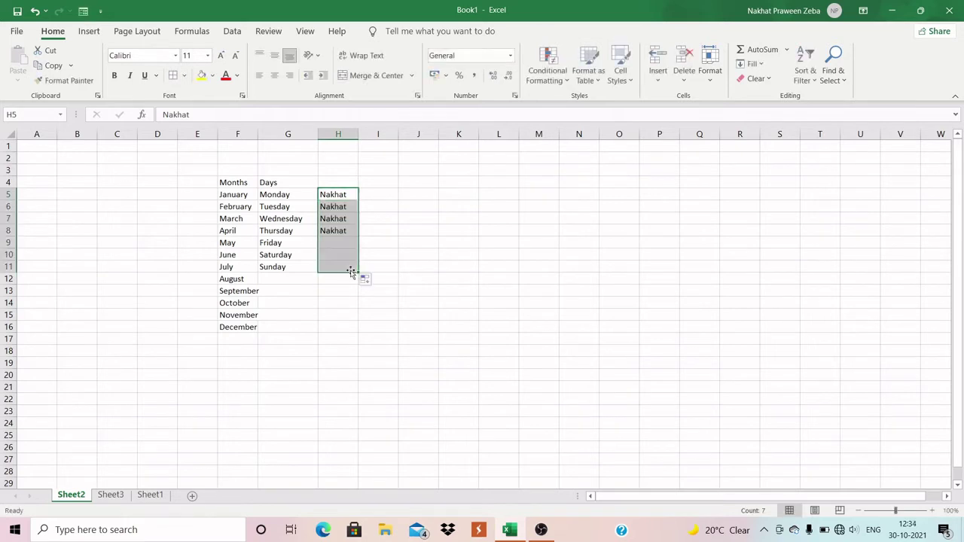
pyautogui.click(384, 230)
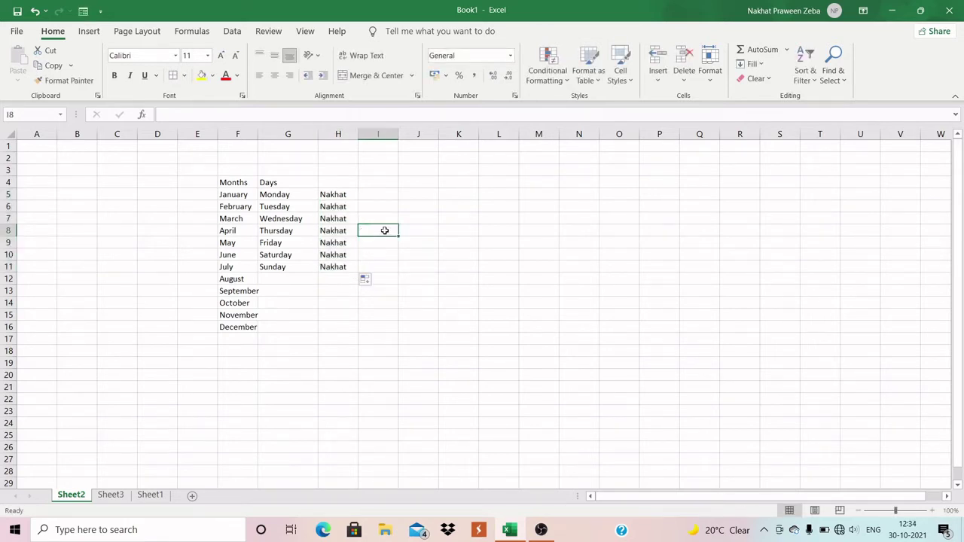
# - Clear the copied names from H6:H11 so only H5 keeps the first name
pyautogui.click(343, 207)
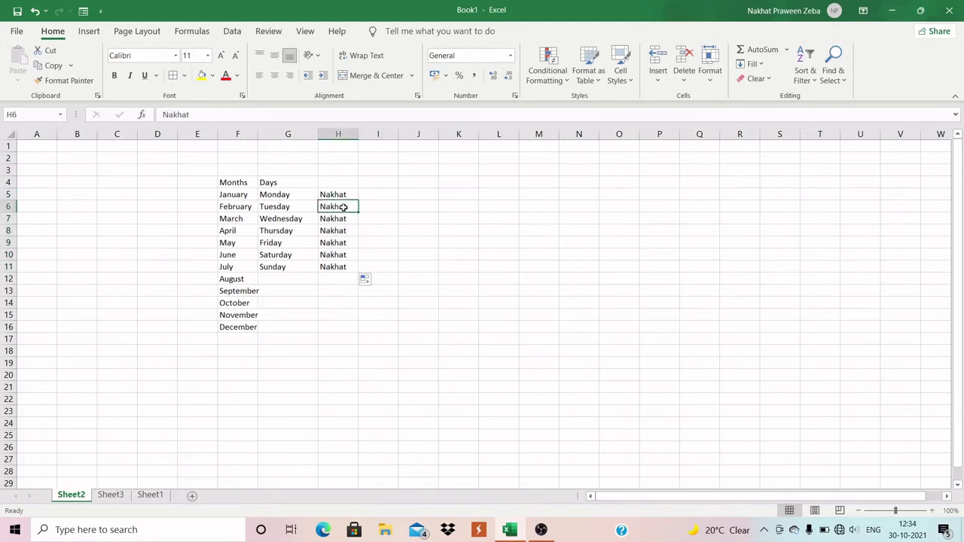
pyautogui.hotkey('shift', 'Down')
pyautogui.hotkey('shift', 'Down')
pyautogui.hotkey('shift', 'Down')
pyautogui.hotkey('shift', 'Down')
pyautogui.hotkey('shift', 'Down')
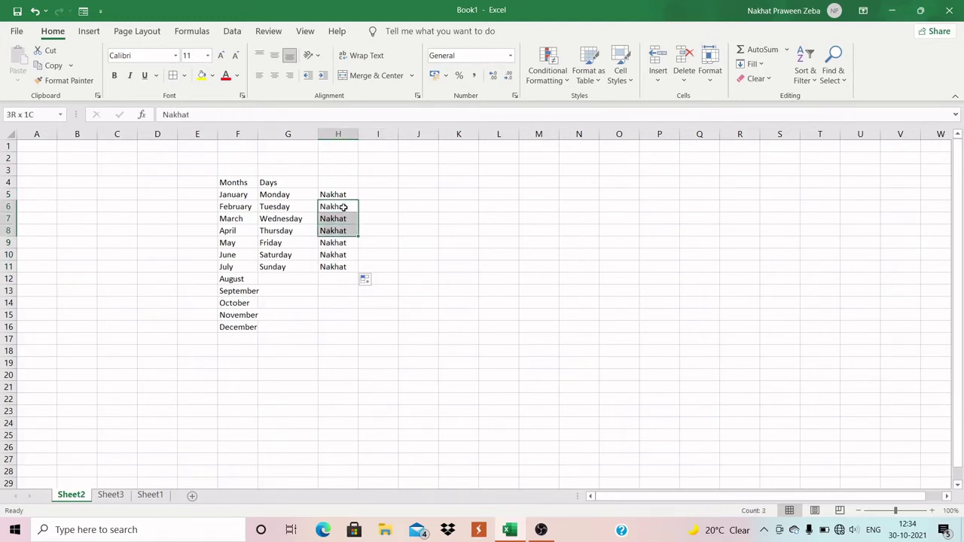
pyautogui.press('BackSpace')
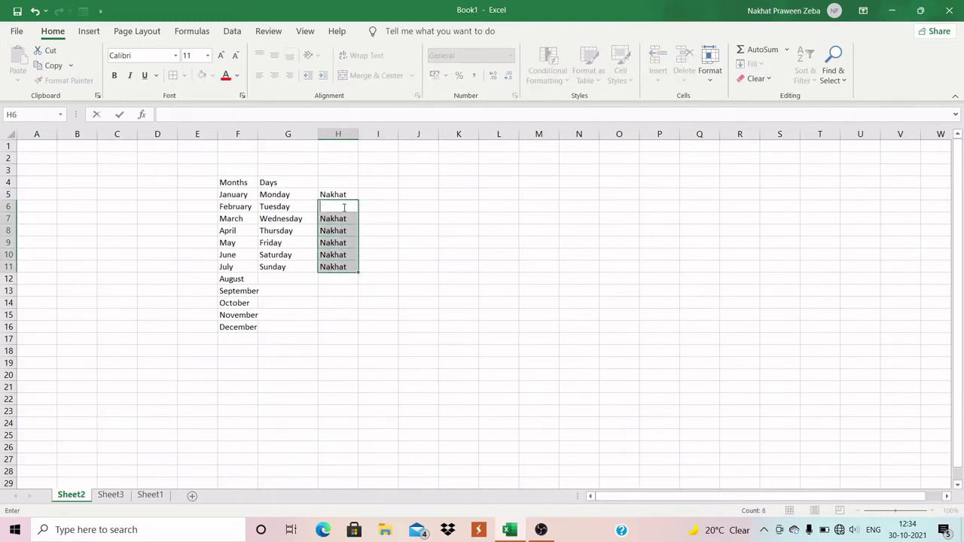
pyautogui.hotkey('ctrl', 'z')
pyautogui.hotkey('ctrl', 'z')
pyautogui.hotkey('ctrl', 'z')
pyautogui.hotkey('ctrl', 'z')
pyautogui.hotkey('ctrl', 'z')
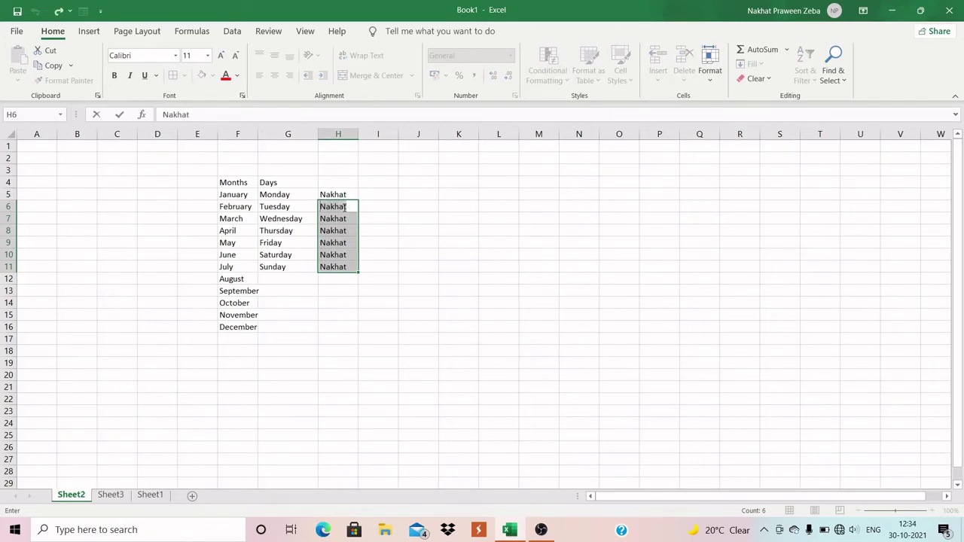
pyautogui.click(373, 245)
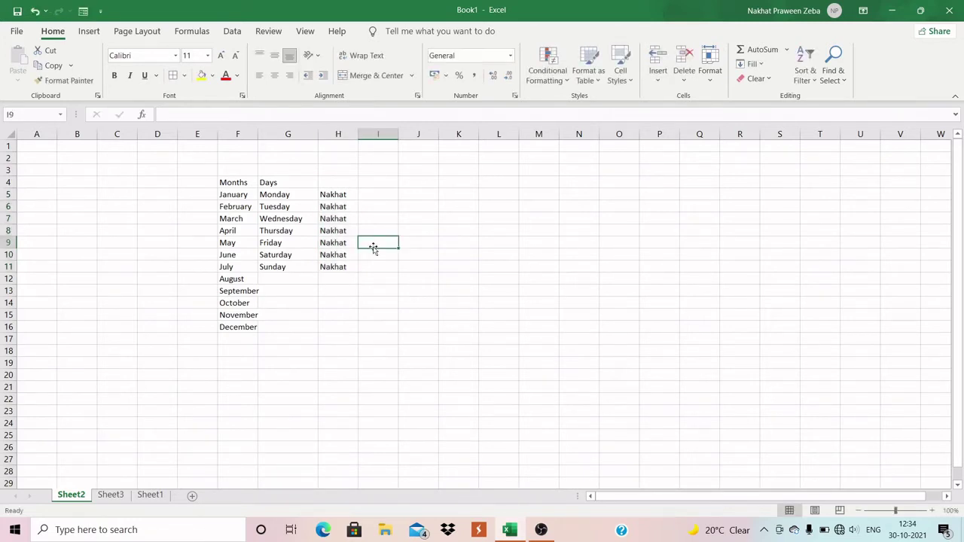
pyautogui.click(338, 219)
pyautogui.click(341, 207)
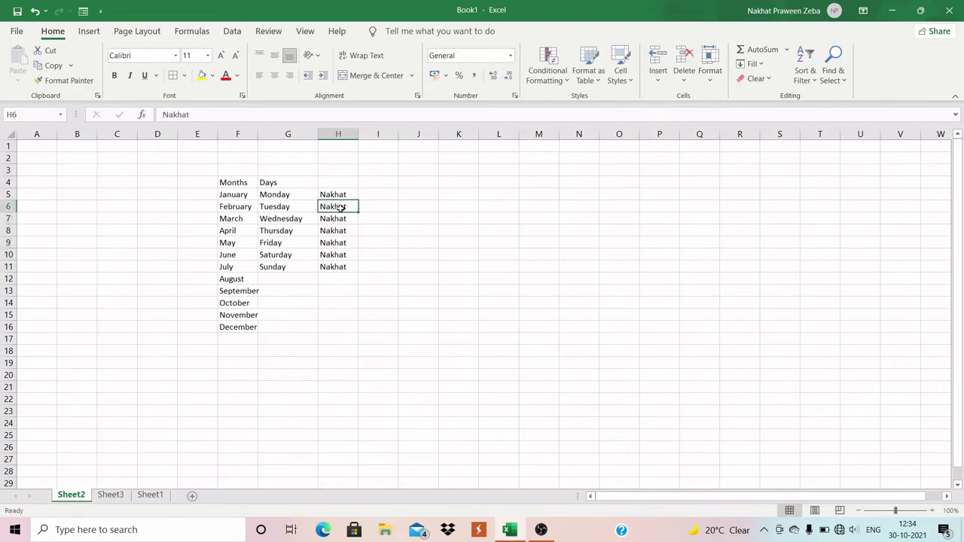
pyautogui.hotkey('shift', 'Down')
pyautogui.hotkey('shift', 'Down')
pyautogui.press('Delete')
pyautogui.press('Down')
pyautogui.press('Down')
pyautogui.press('Down')
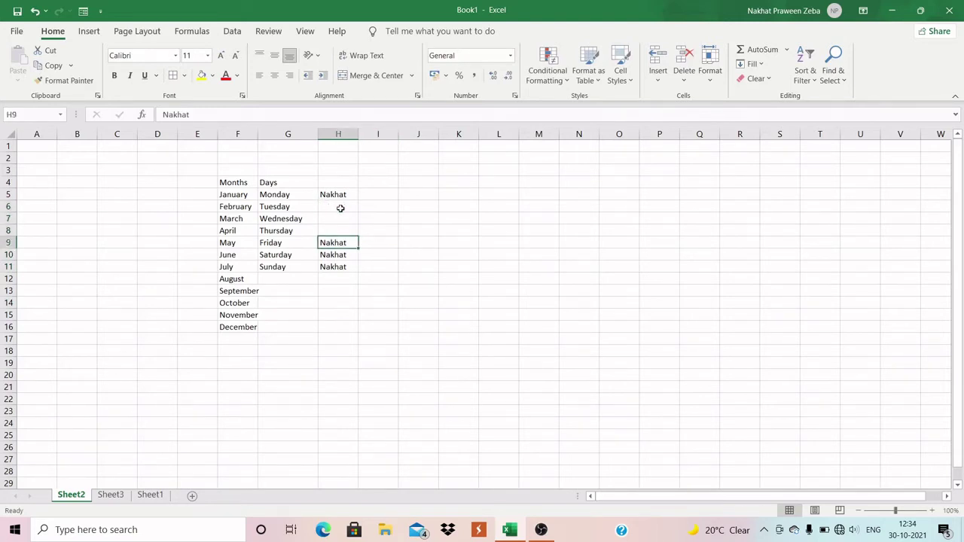
pyautogui.press('Delete')
pyautogui.press('Down')
pyautogui.press('Delete')
pyautogui.press('Down')
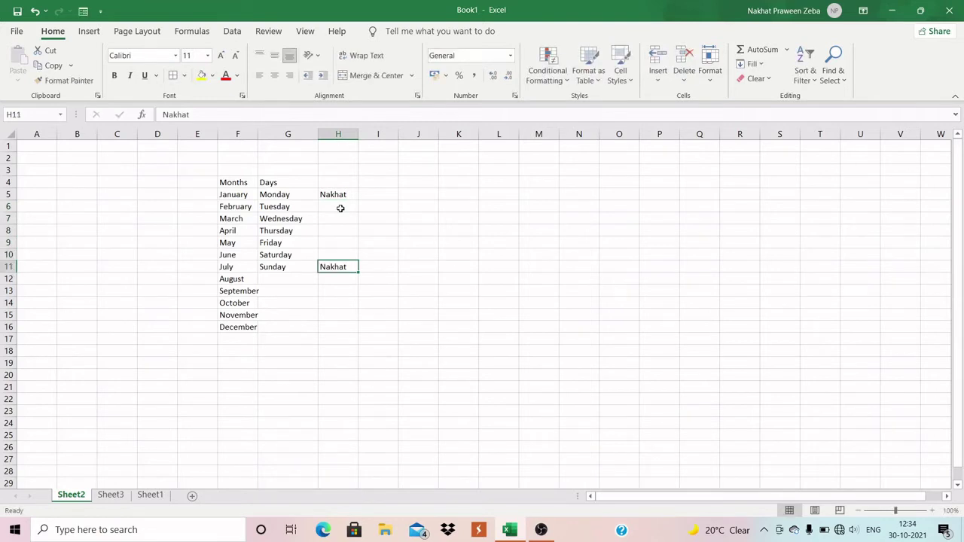
pyautogui.press('BackSpace')
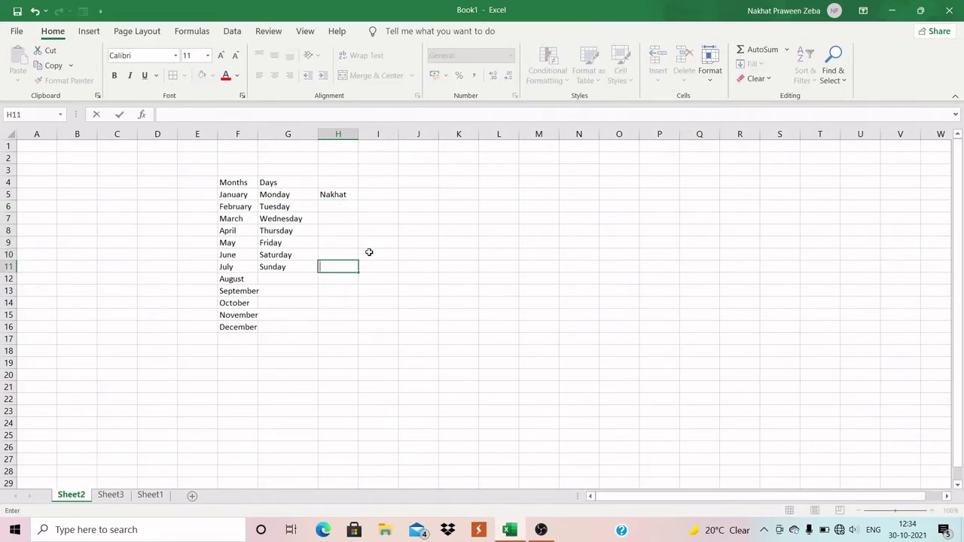
pyautogui.click(336, 200)
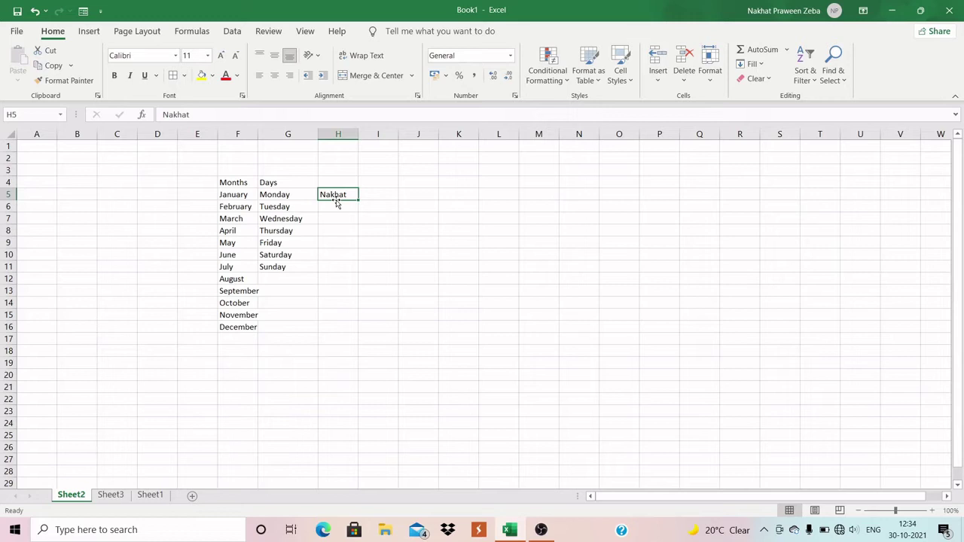
# - Fill I5:I15 with the number 1
pyautogui.click(391, 197)
pyautogui.write('1')
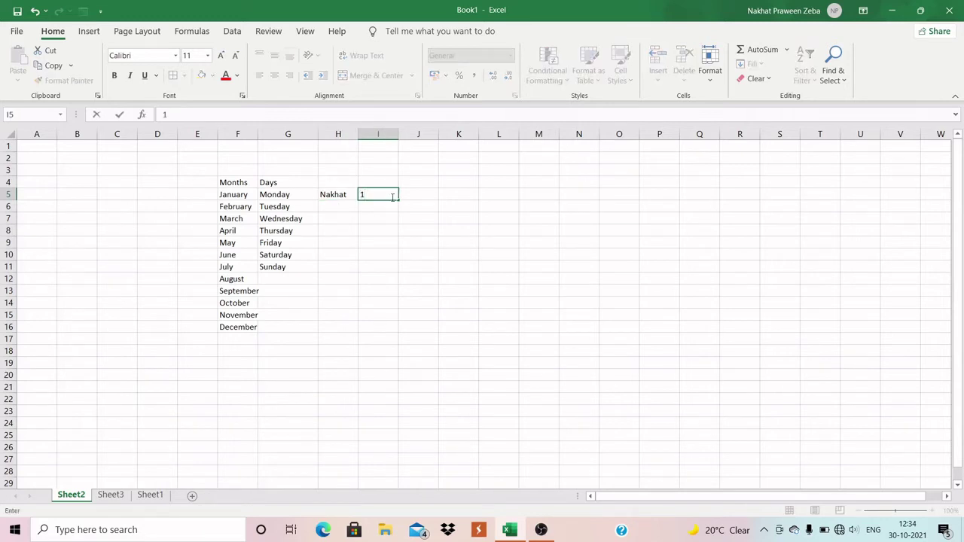
pyautogui.moveTo(400, 201); pyautogui.dragTo(400, 316)
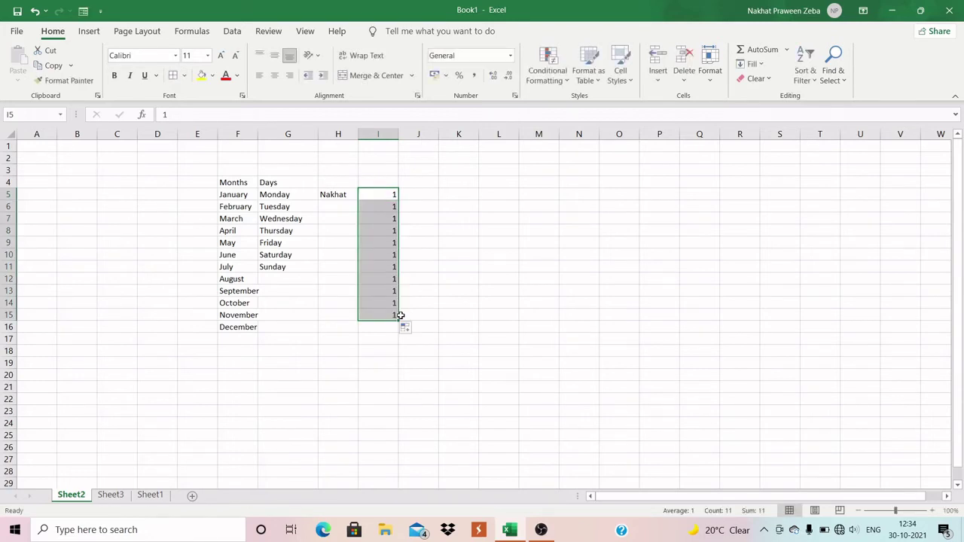
# - Enter 1 and 2 in J5:J6 and extend the series to 20 in J24
pyautogui.click(412, 196)
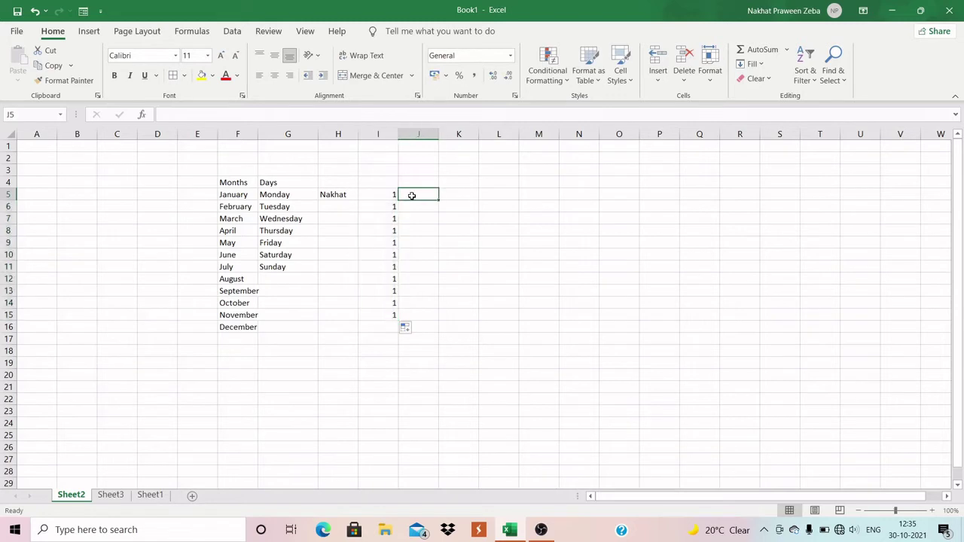
pyautogui.write('1')
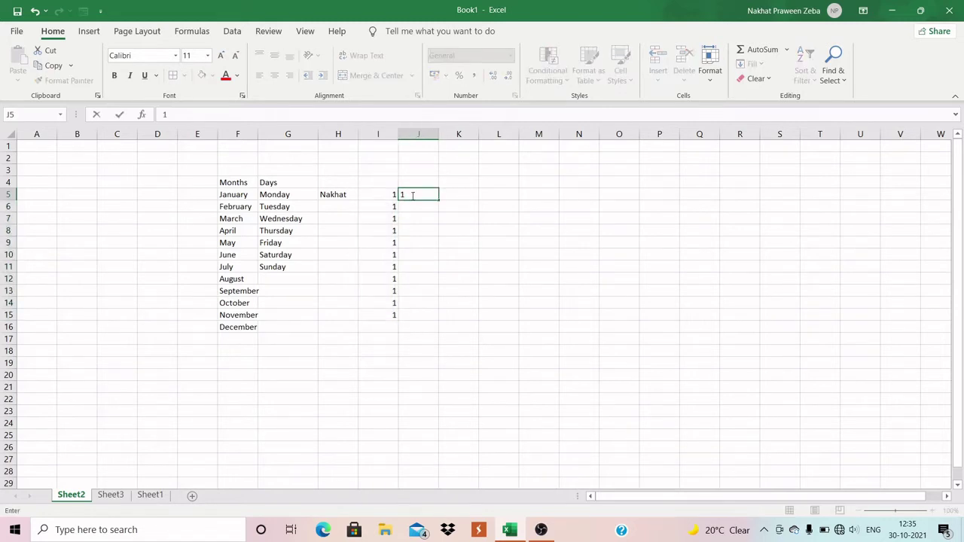
pyautogui.press('Return')
pyautogui.write('2')
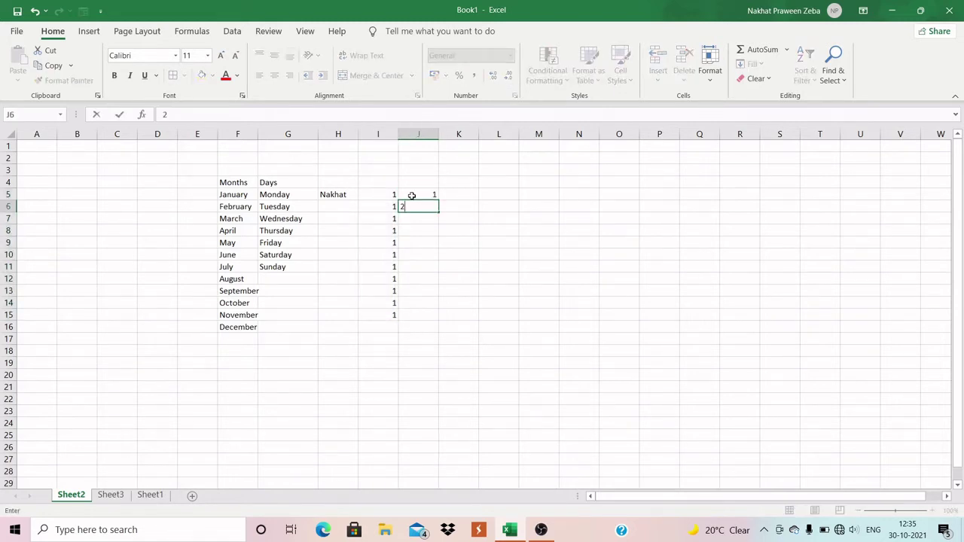
pyautogui.click(468, 219)
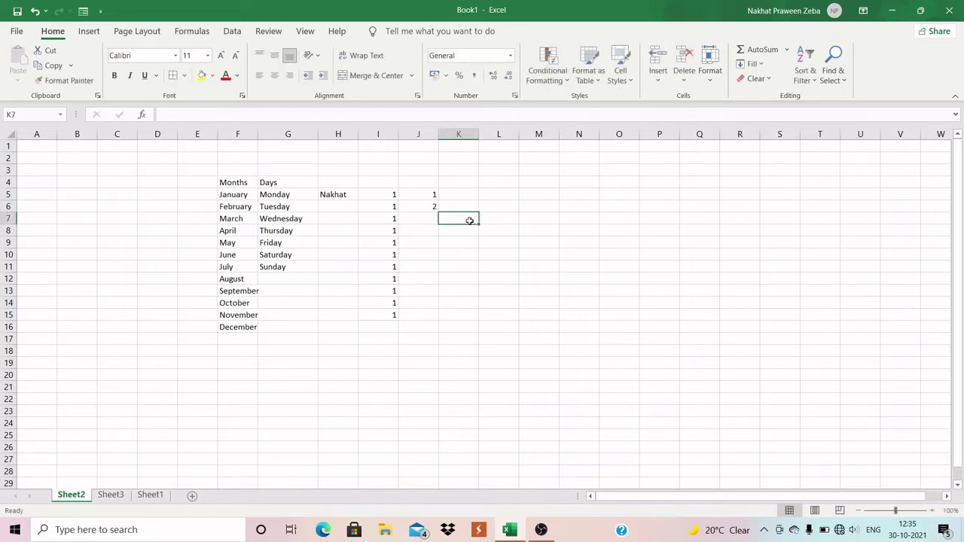
pyautogui.click(433, 196)
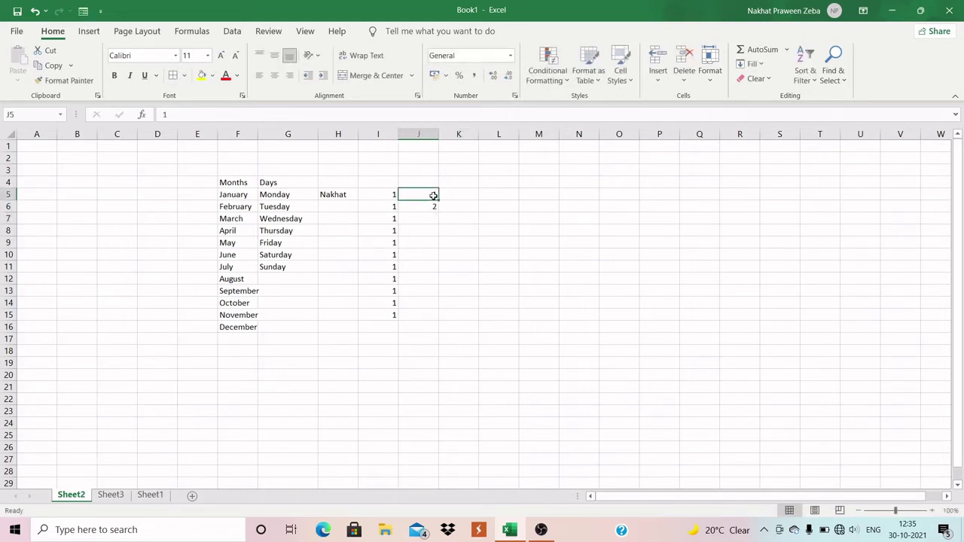
pyautogui.moveTo(434, 196); pyautogui.dragTo(433, 207)
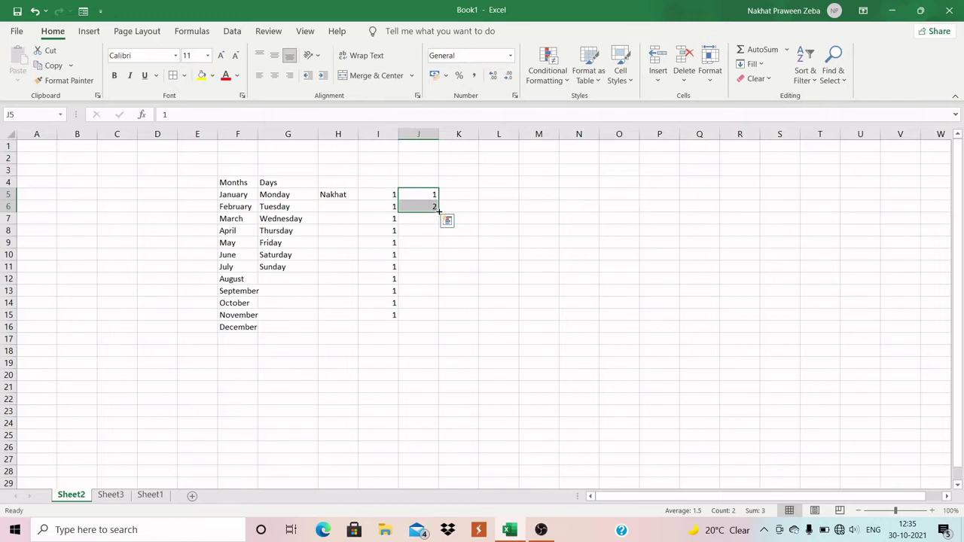
pyautogui.moveTo(439, 212); pyautogui.dragTo(443, 425)
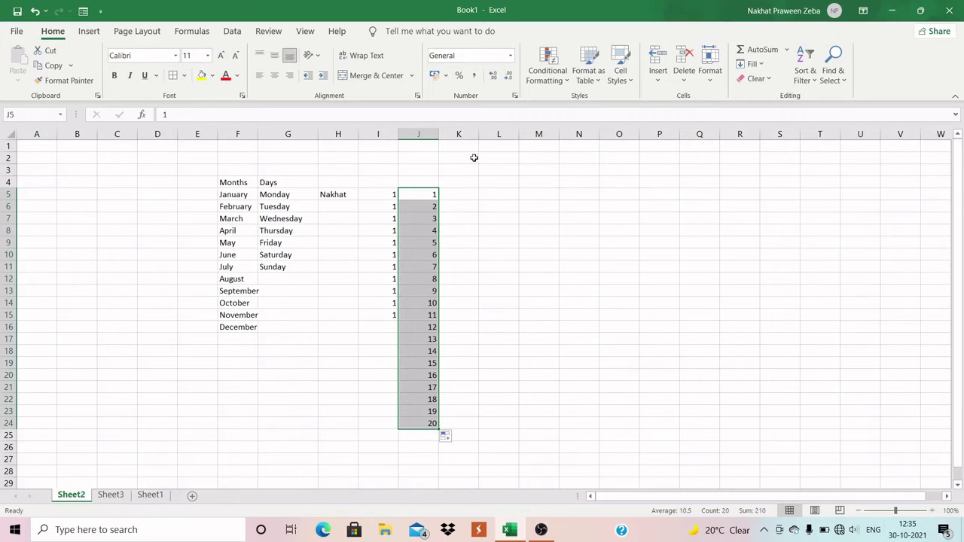
pyautogui.click(387, 194)
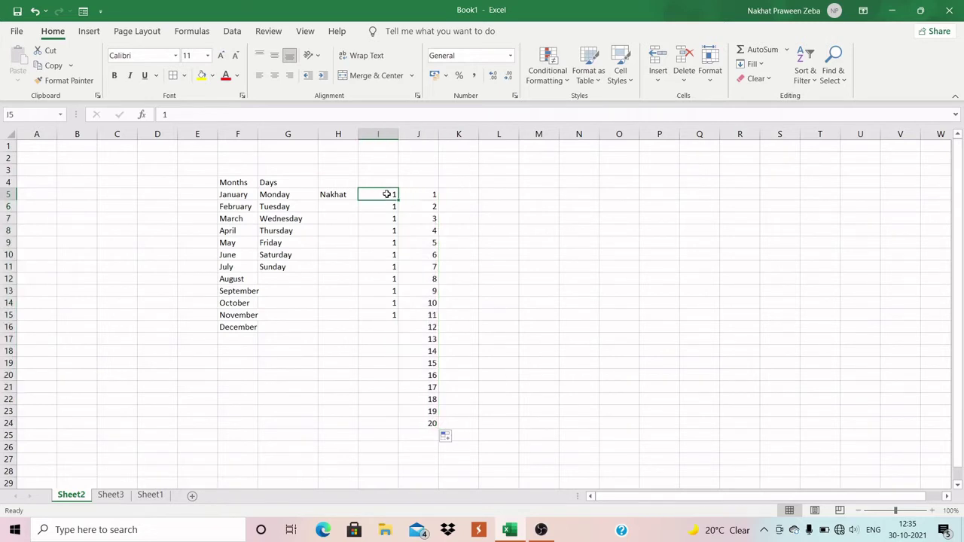
pyautogui.click(334, 194)
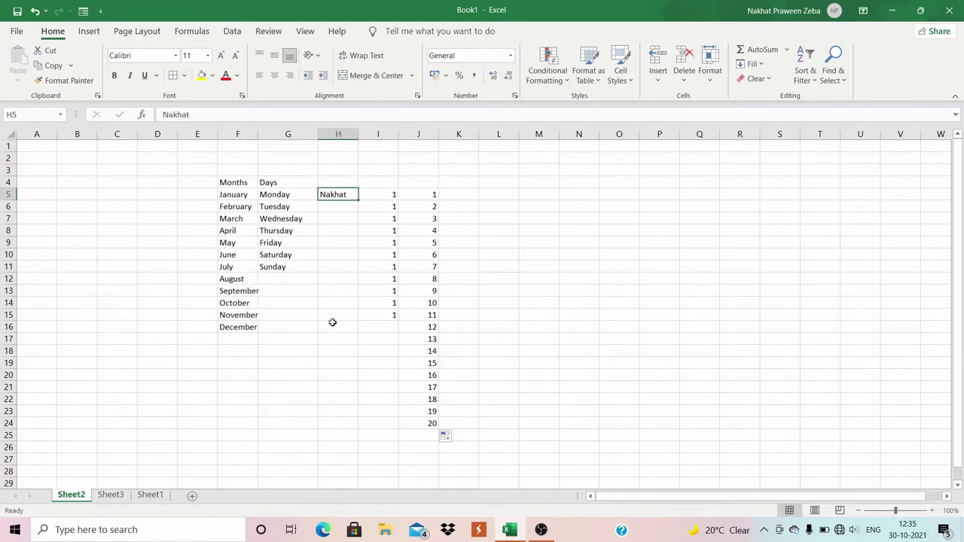
pyautogui.click(435, 195)
pyautogui.click(435, 207)
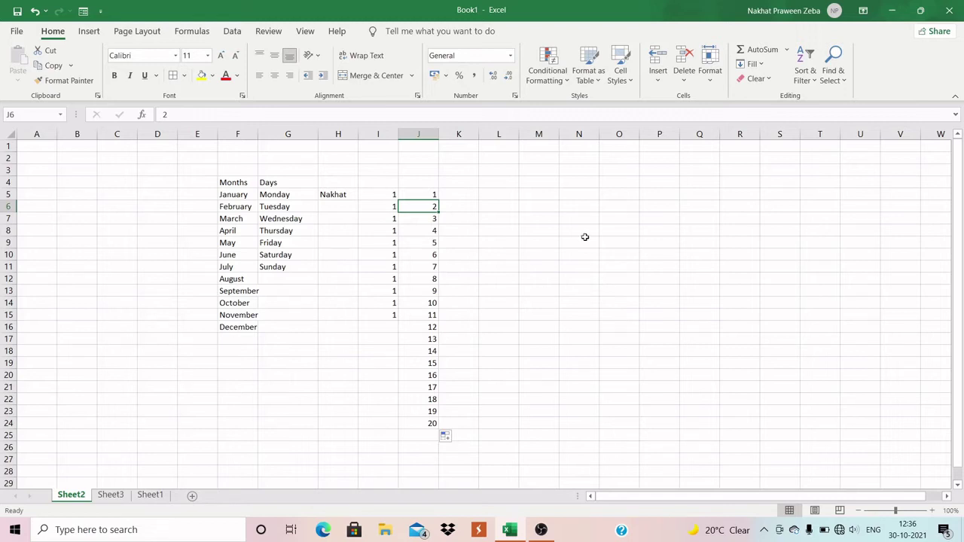
pyautogui.click(458, 197)
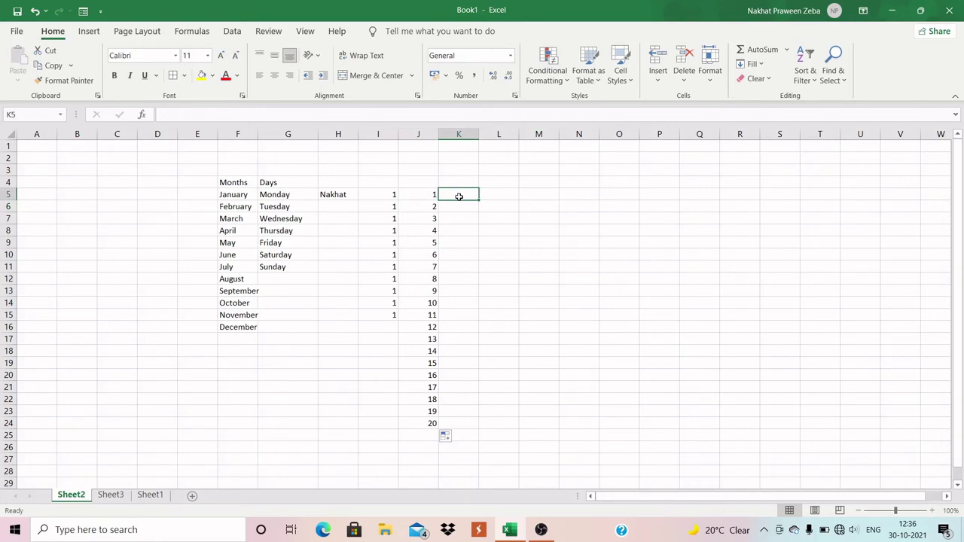
# - Type the headings NAMES in L5 and INITIALS in M5
pyautogui.click(498, 194)
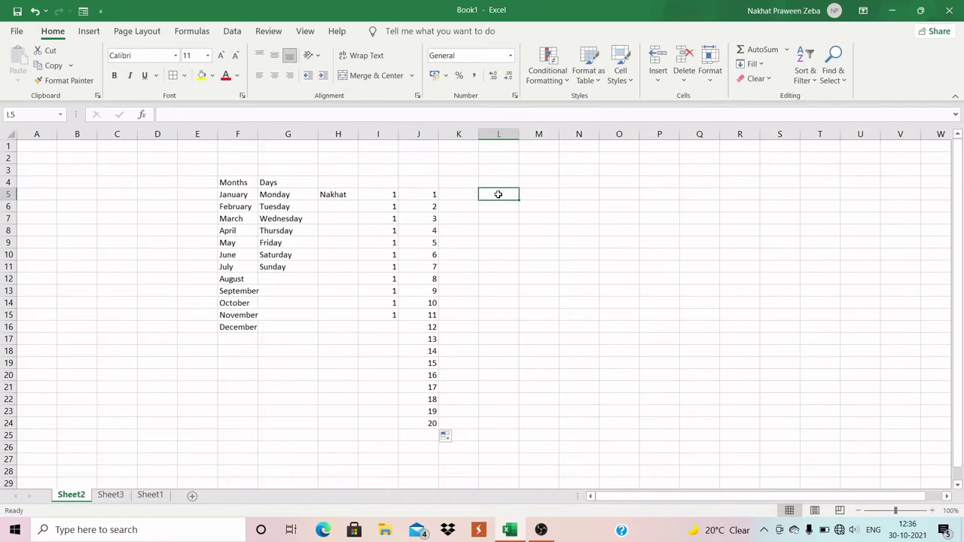
pyautogui.write('N')
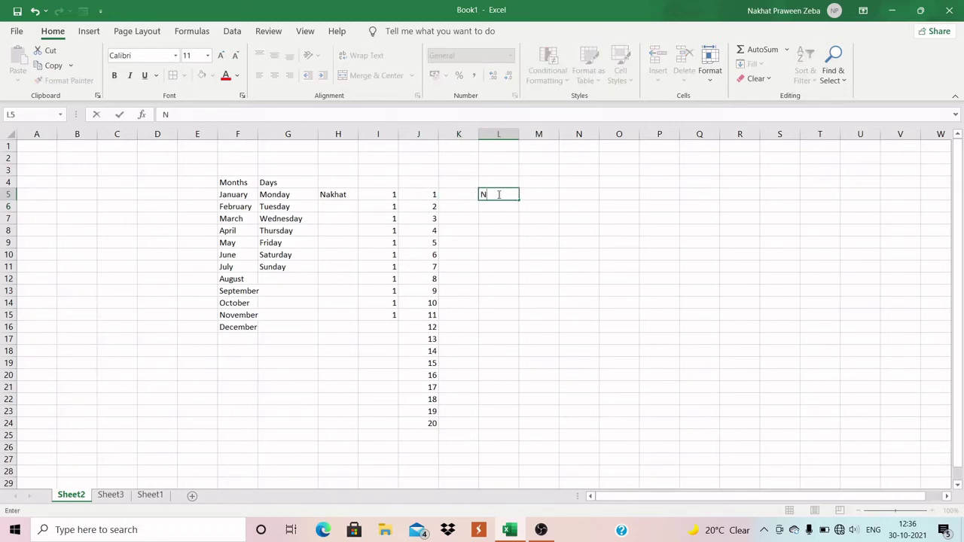
pyautogui.write('AMES')
pyautogui.press('Tab')
pyautogui.write('I')
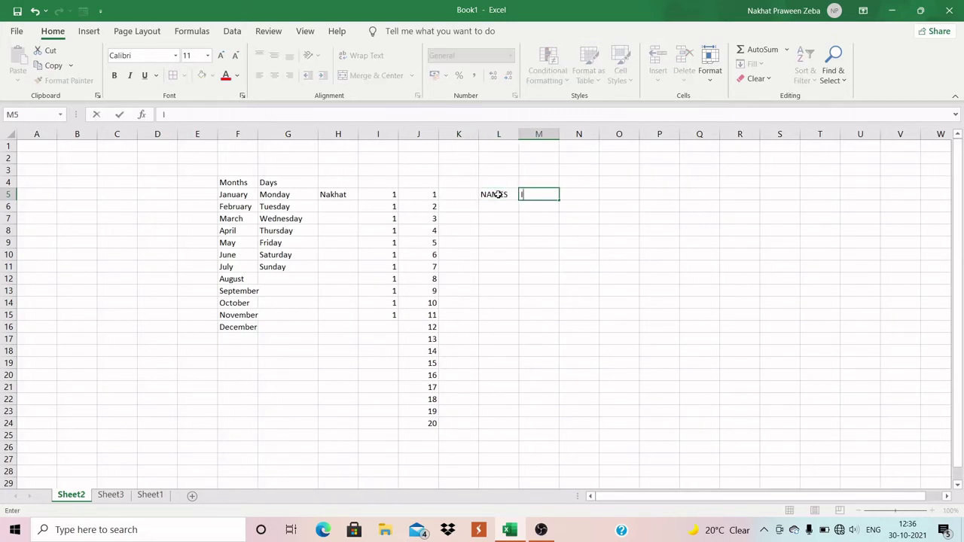
pyautogui.write('NITIALS')
# - Make both headings 14 pt bold and widen column M to fit INITIALS
pyautogui.click(495, 194)
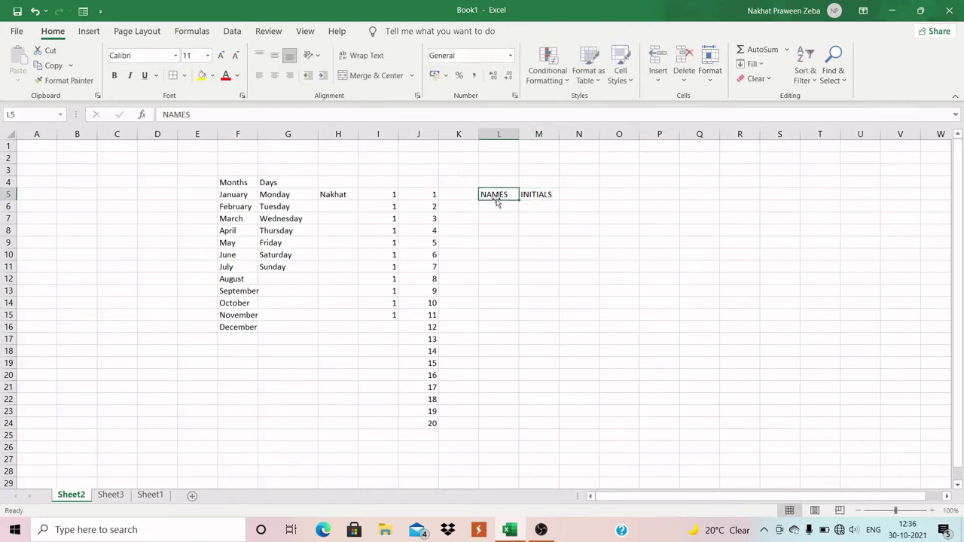
pyautogui.click(209, 58)
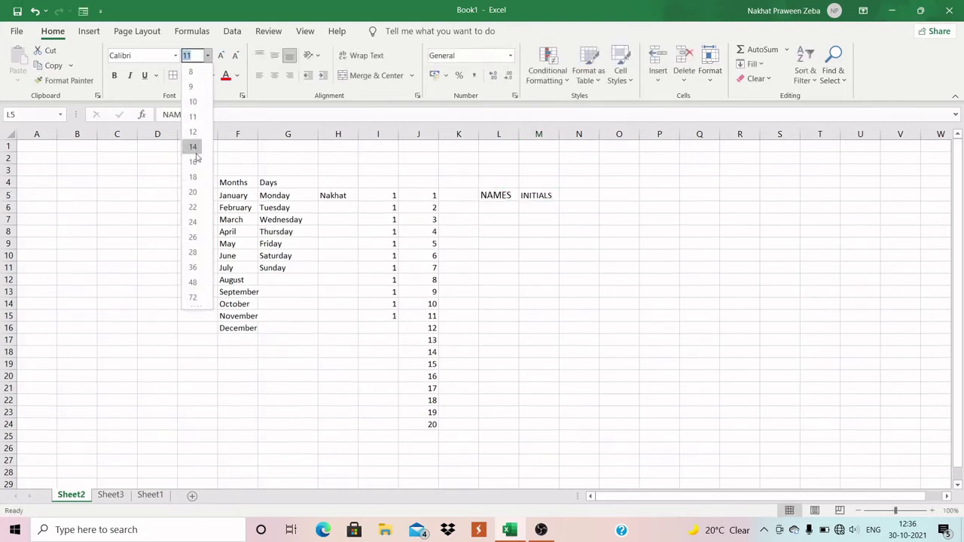
pyautogui.click(195, 153)
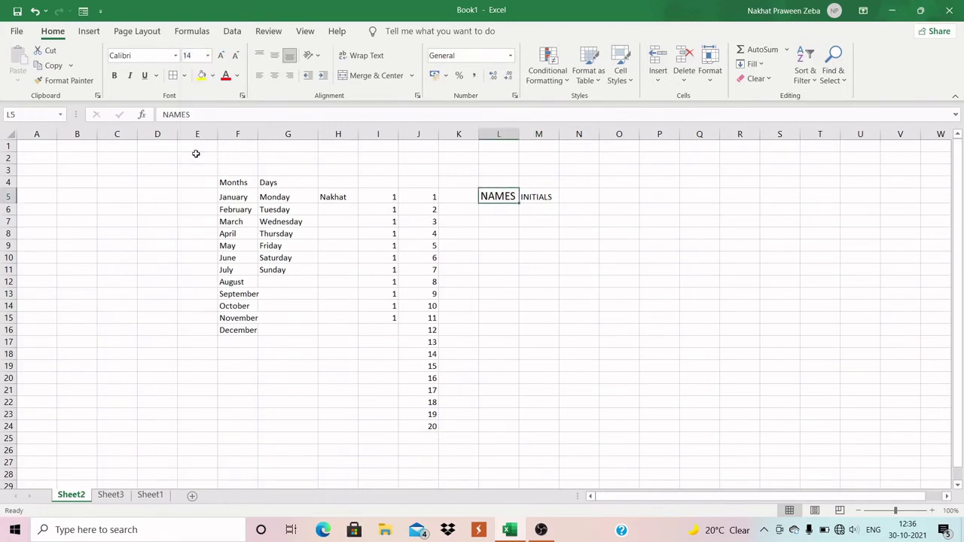
pyautogui.click(114, 76)
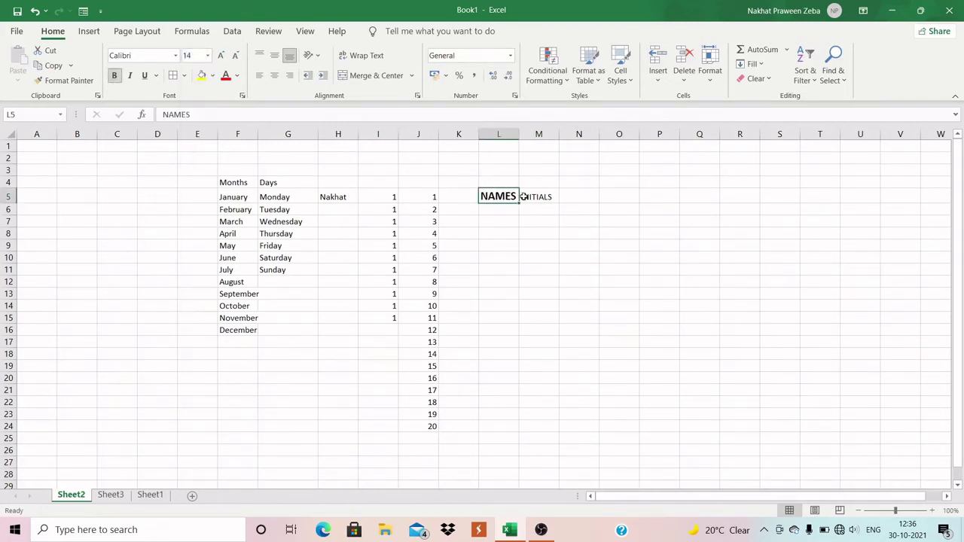
pyautogui.click(525, 197)
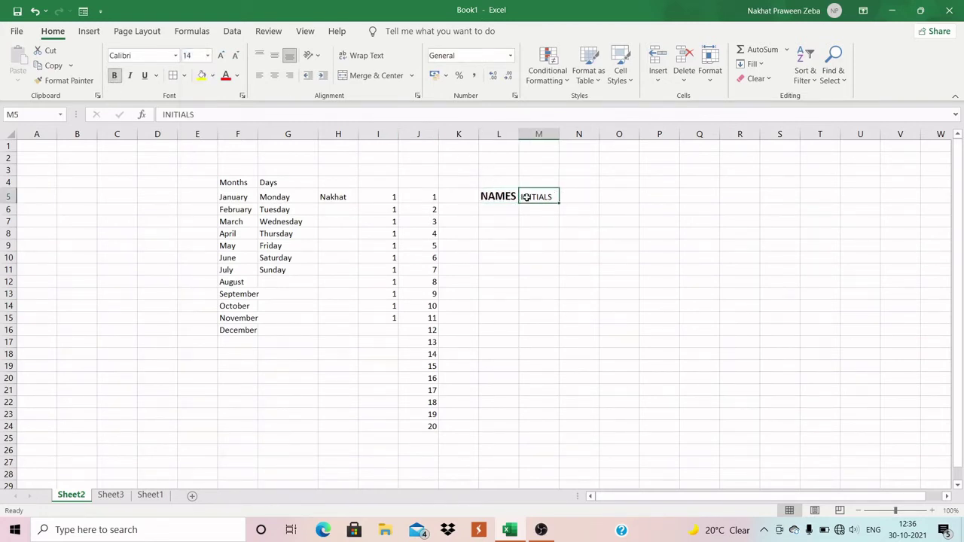
pyautogui.click(208, 56)
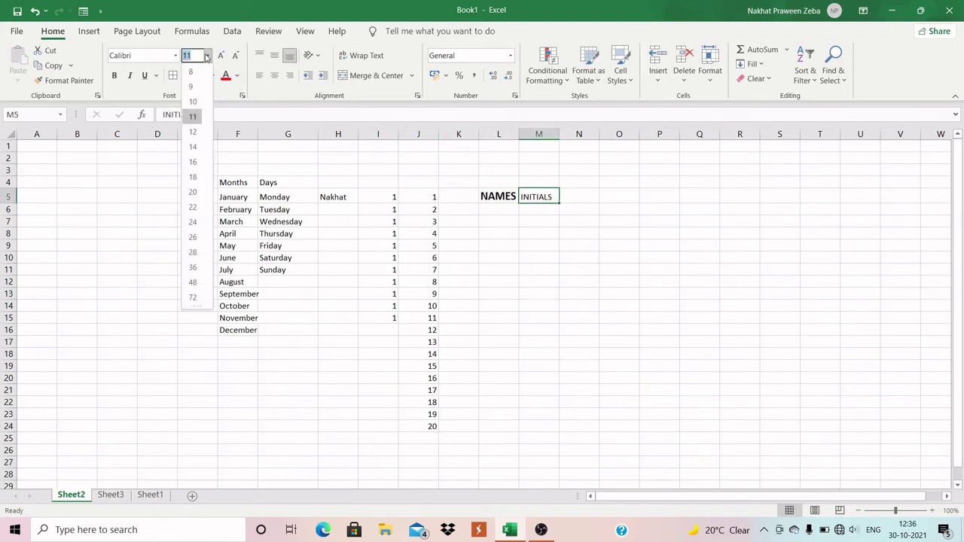
pyautogui.click(194, 147)
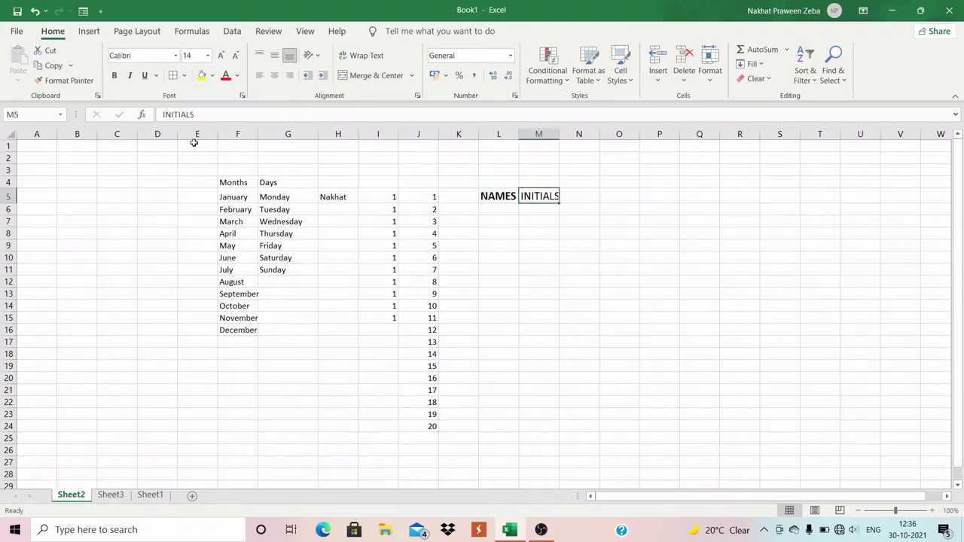
pyautogui.click(114, 75)
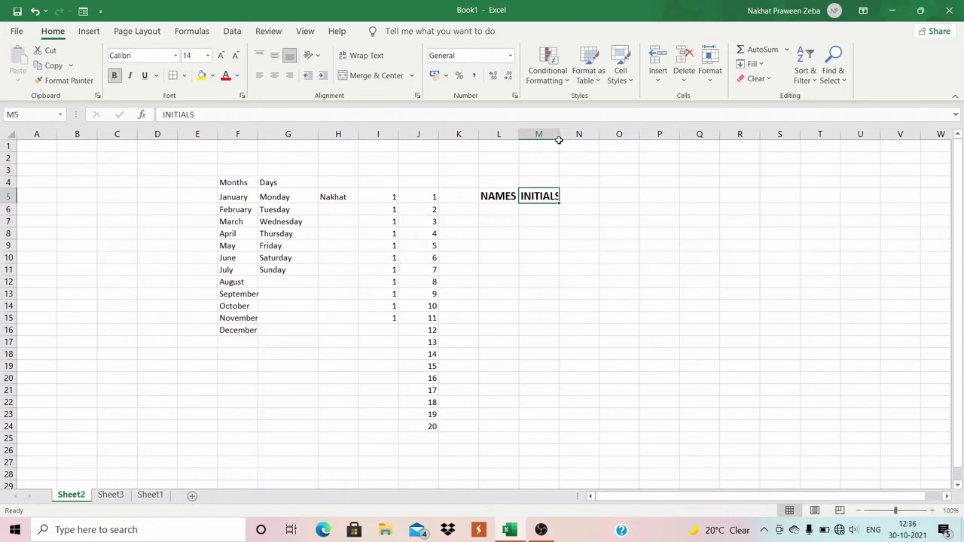
pyautogui.moveTo(559, 137); pyautogui.dragTo(580, 140)
# - Enter the first full name in L6, widen column L, and type RK in M6
pyautogui.click(494, 211)
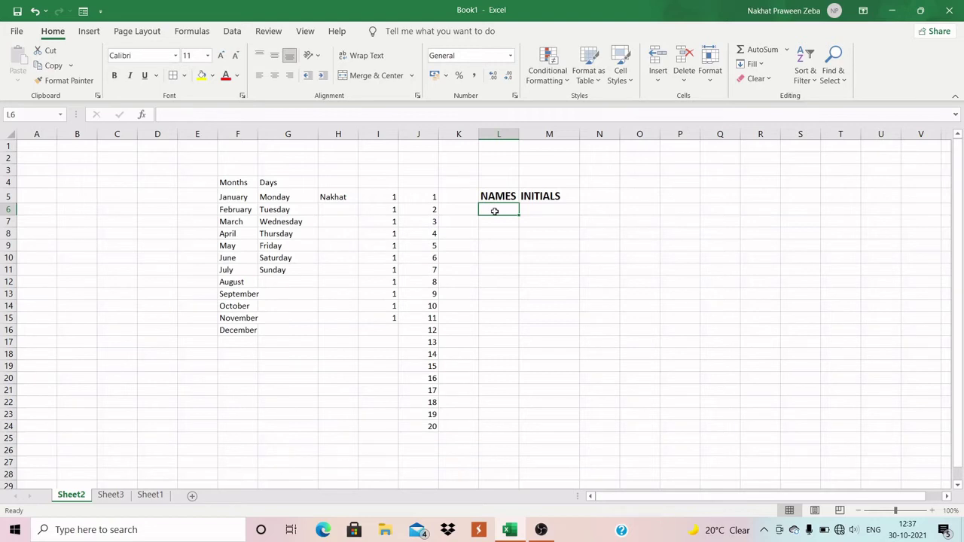
pyautogui.write('Ravi')
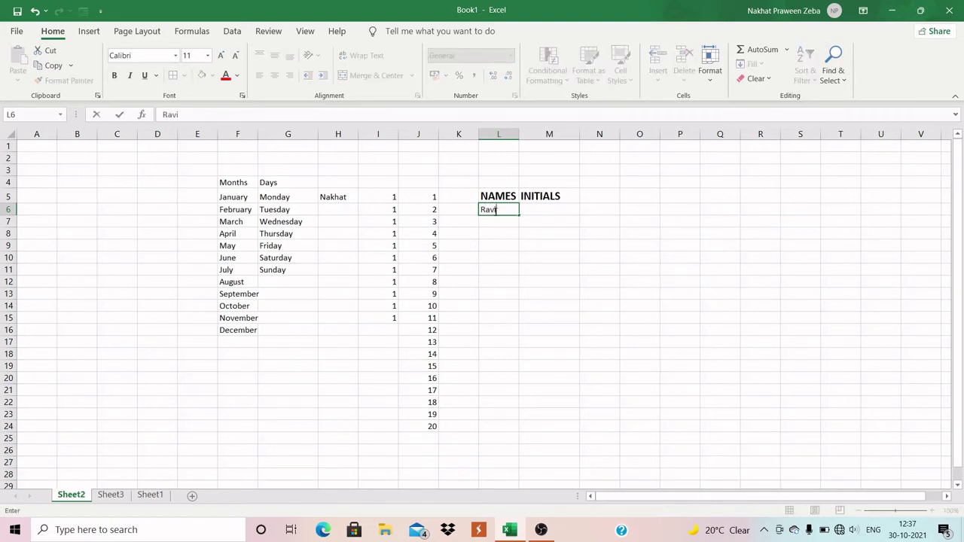
pyautogui.write(' Kumar')
pyautogui.press('Return')
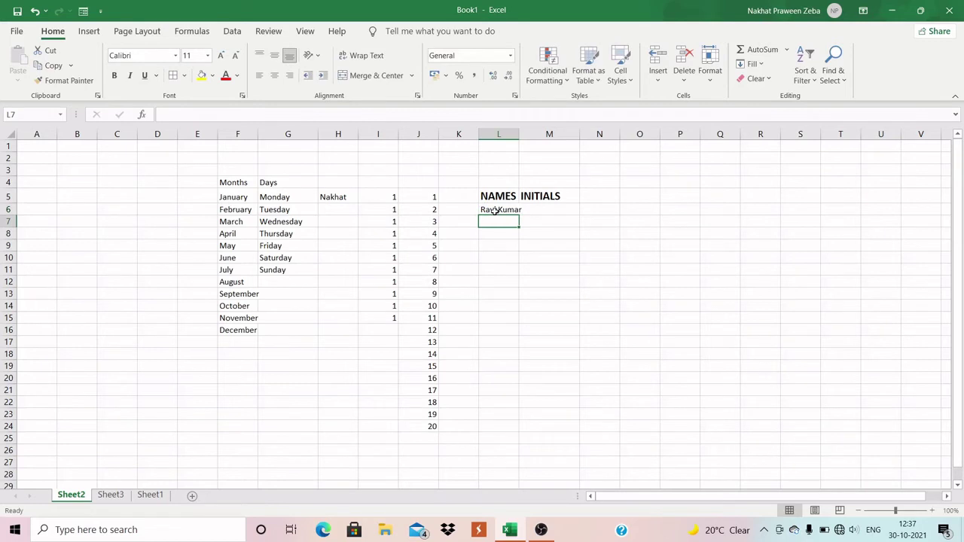
pyautogui.click(552, 208)
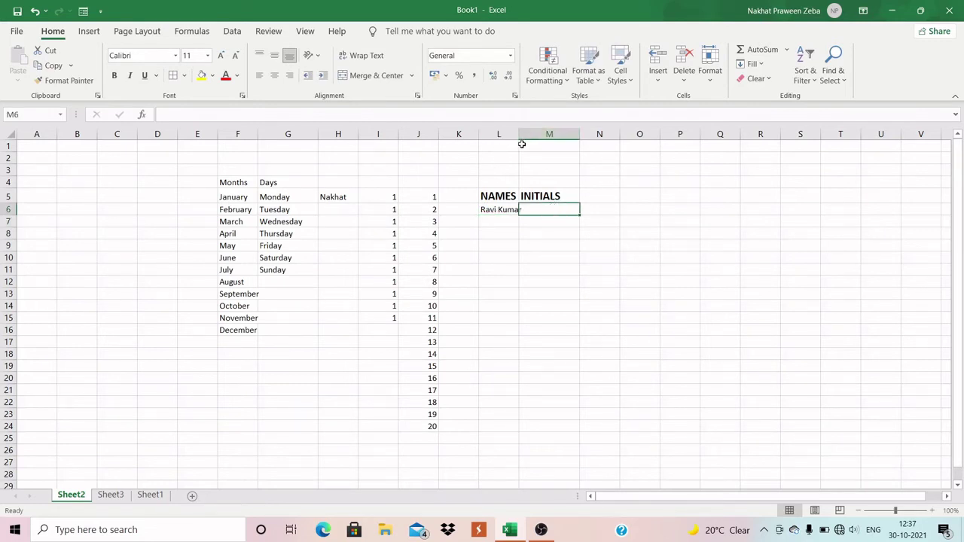
pyautogui.moveTo(516, 138); pyautogui.dragTo(536, 143)
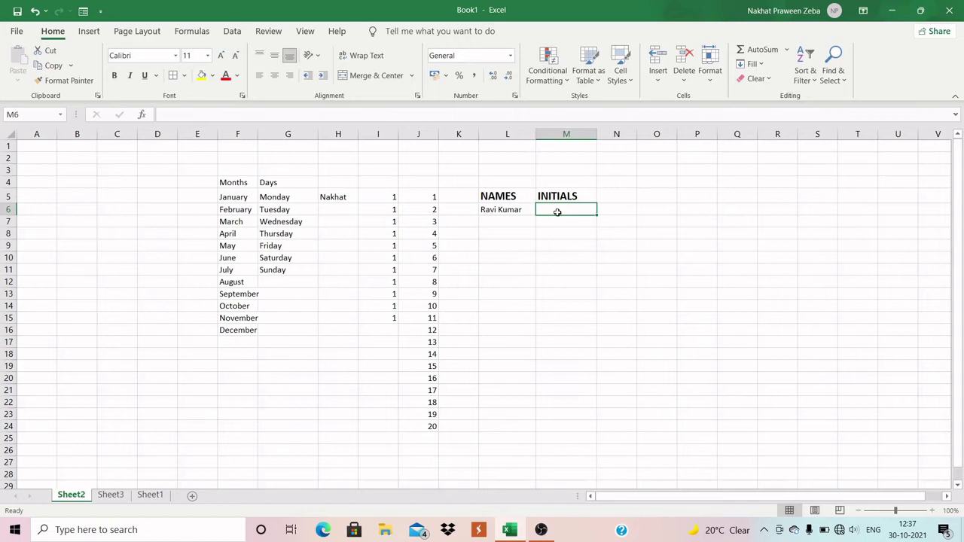
pyautogui.write('RK')
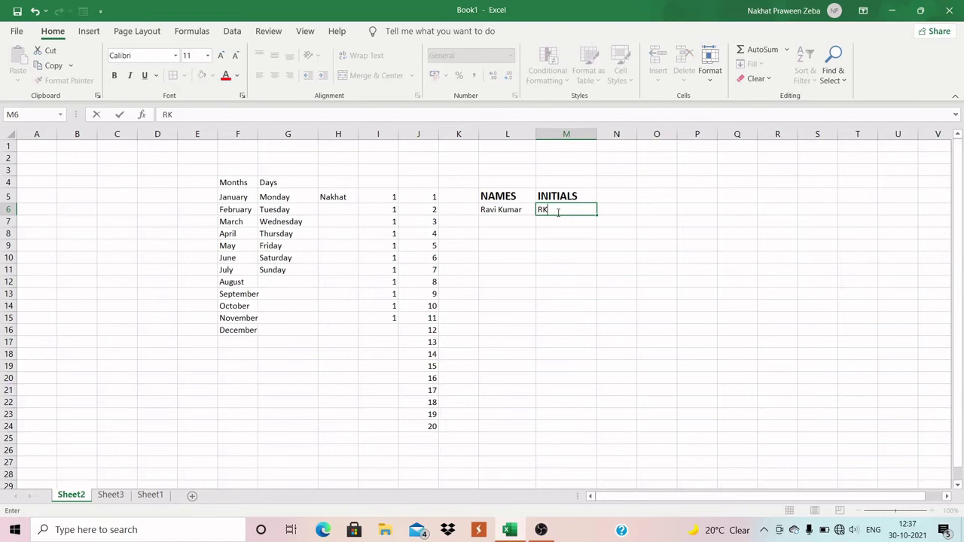
pyautogui.click(497, 223)
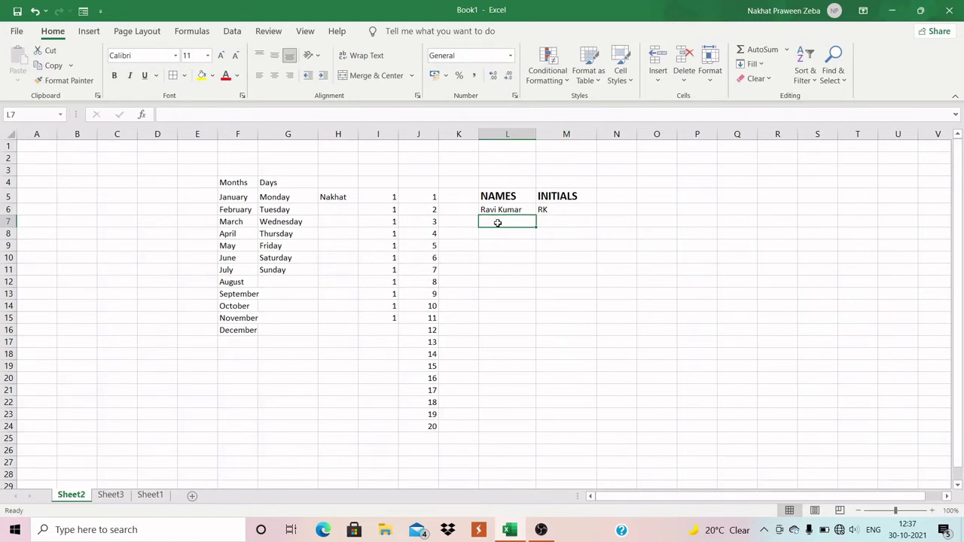
# - Enter five more two-part full names in L7:L11 and widen column L to fit
pyautogui.write('Nakha')
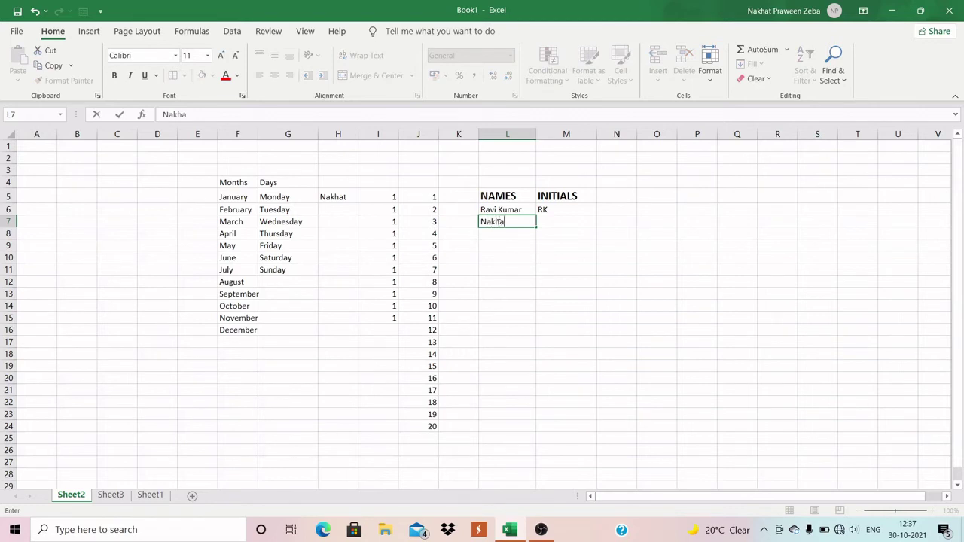
pyautogui.write('t Praween')
pyautogui.press('Return')
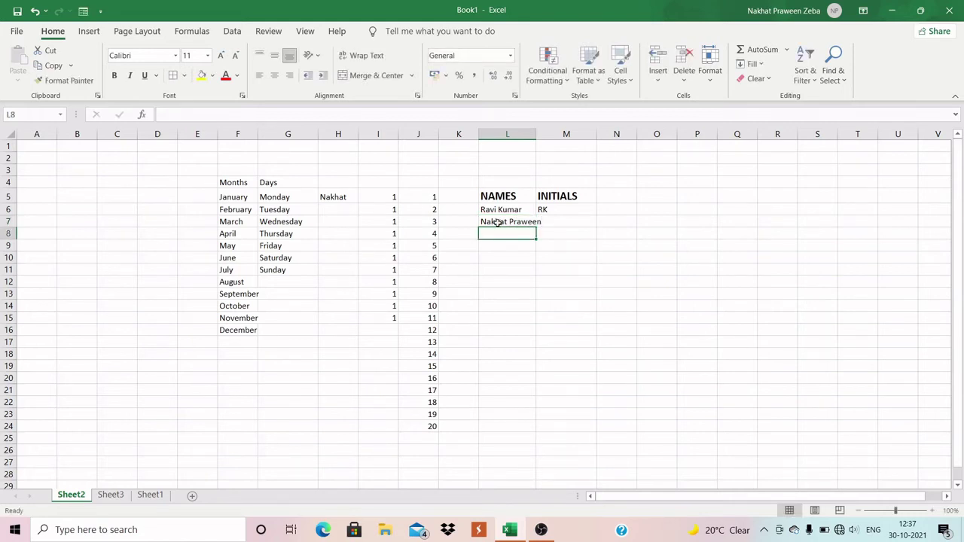
pyautogui.write('A')
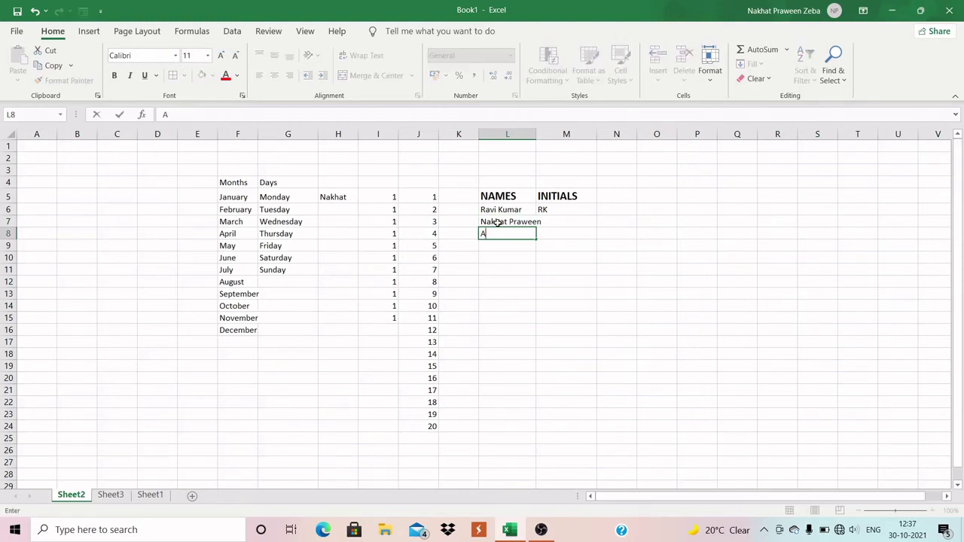
pyautogui.write('purva Gulati')
pyautogui.press('Return')
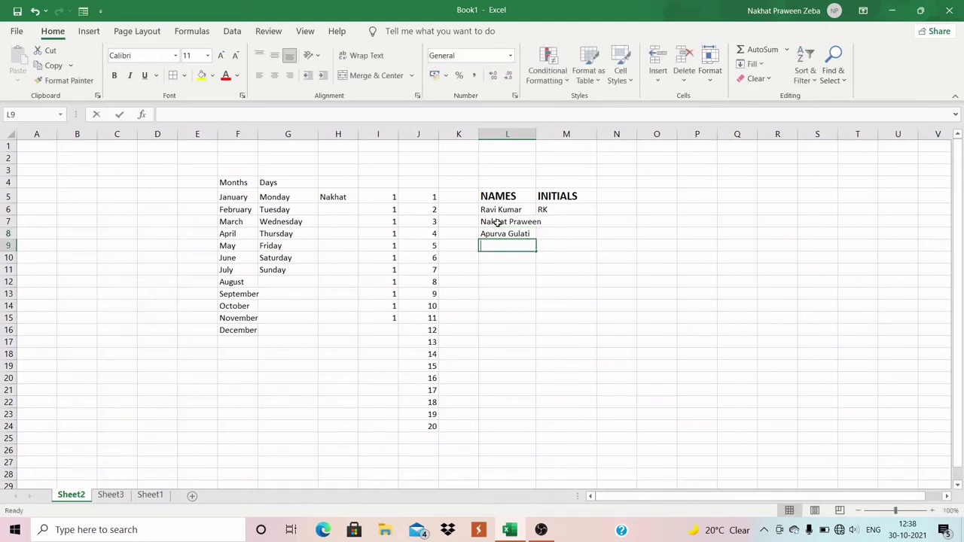
pyautogui.write('Rakesh')
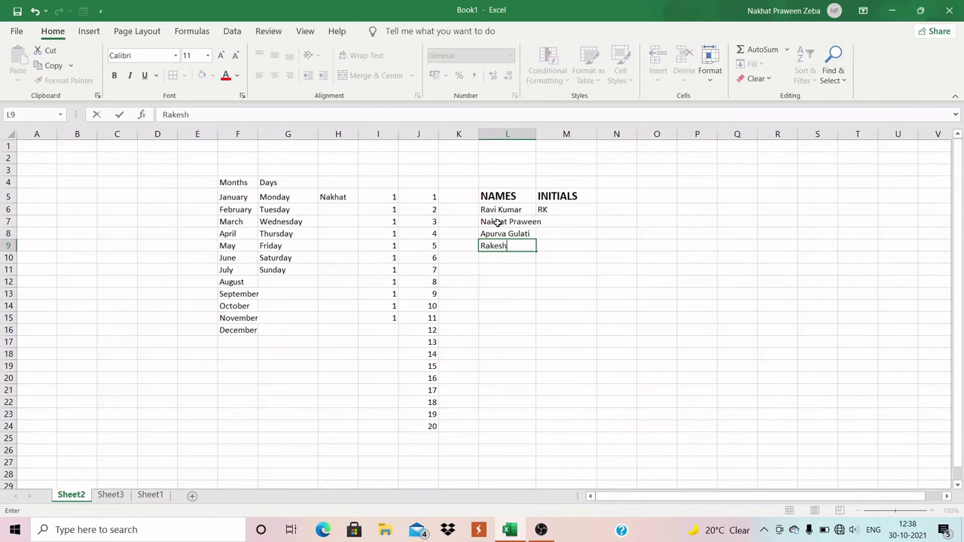
pyautogui.write(' Bhat')
pyautogui.click(500, 256)
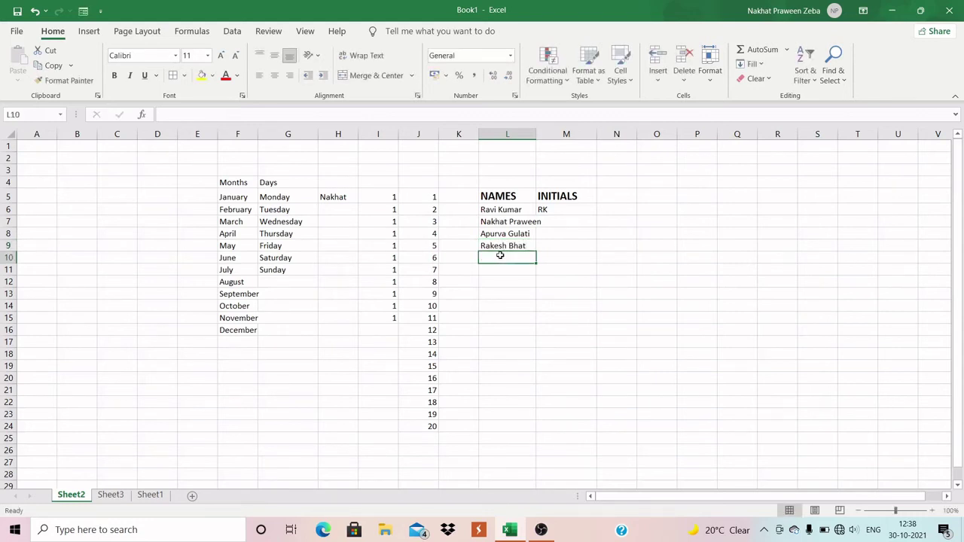
pyautogui.write('S')
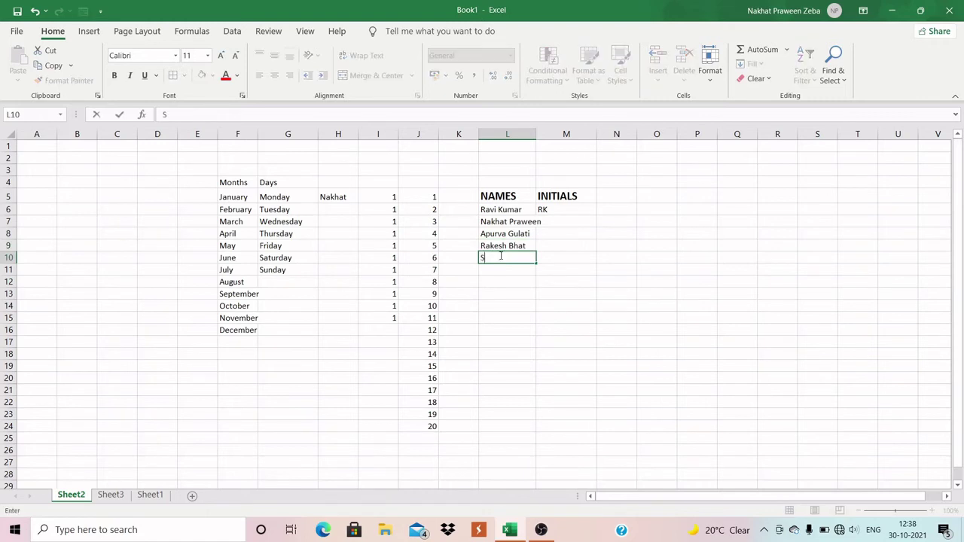
pyautogui.write('hruti Negi')
pyautogui.press('Return')
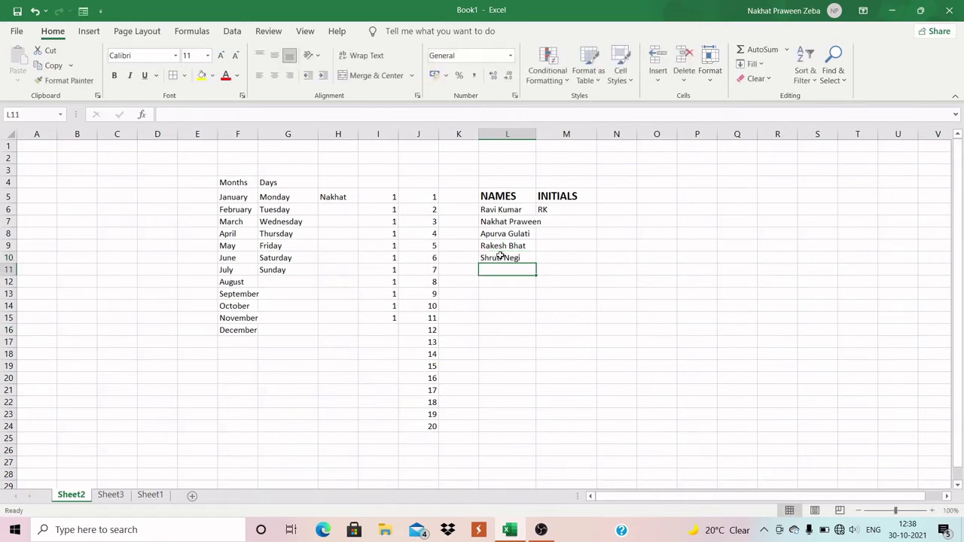
pyautogui.write('Sande')
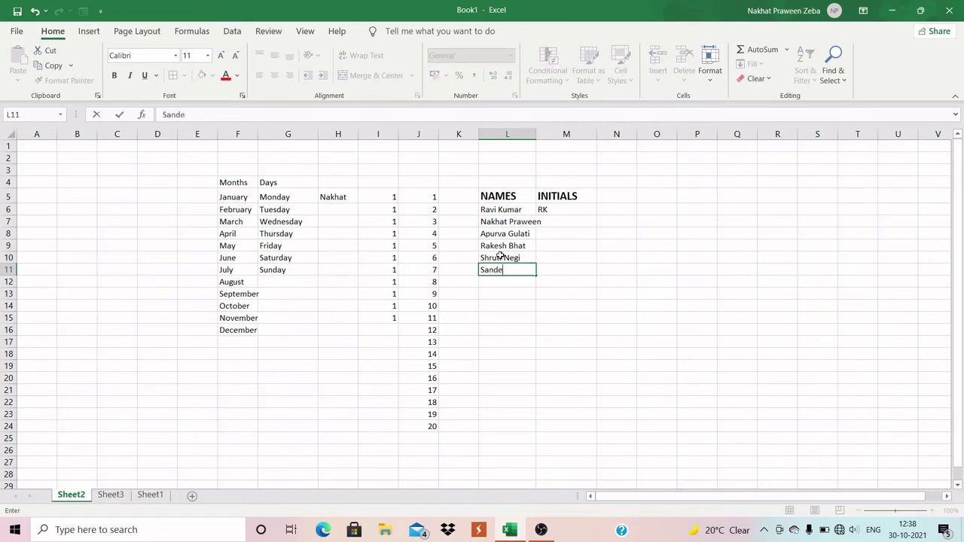
pyautogui.write('ep Sandhu')
pyautogui.press('Return')
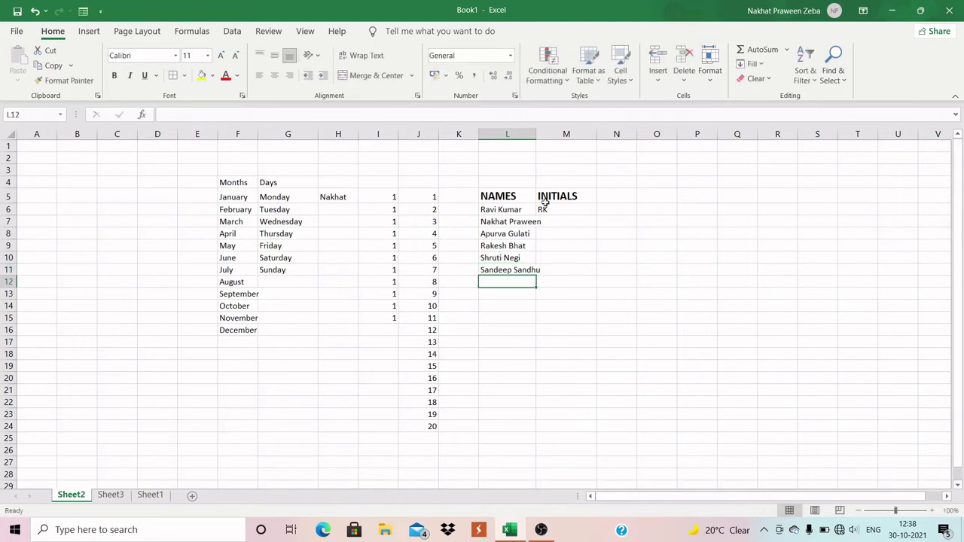
pyautogui.moveTo(536, 134); pyautogui.dragTo(548, 137)
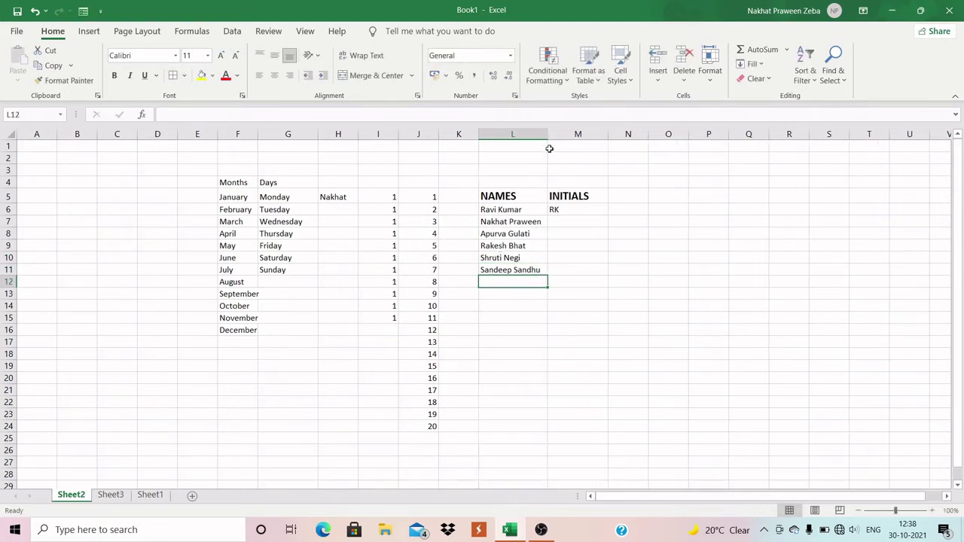
# - From the RK example in M6, run Fill > Flash Fill to fill initials into M7:M11
pyautogui.click(560, 210)
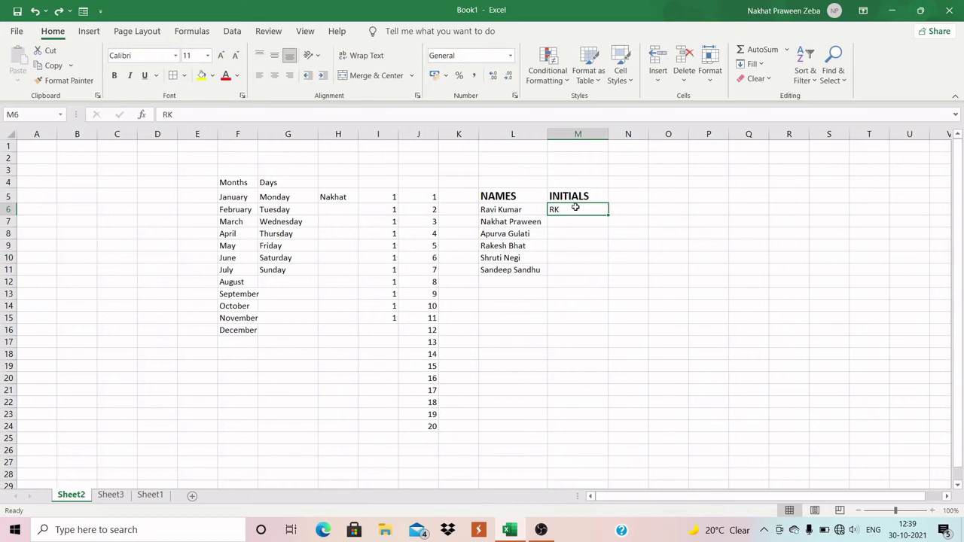
pyautogui.click(542, 209)
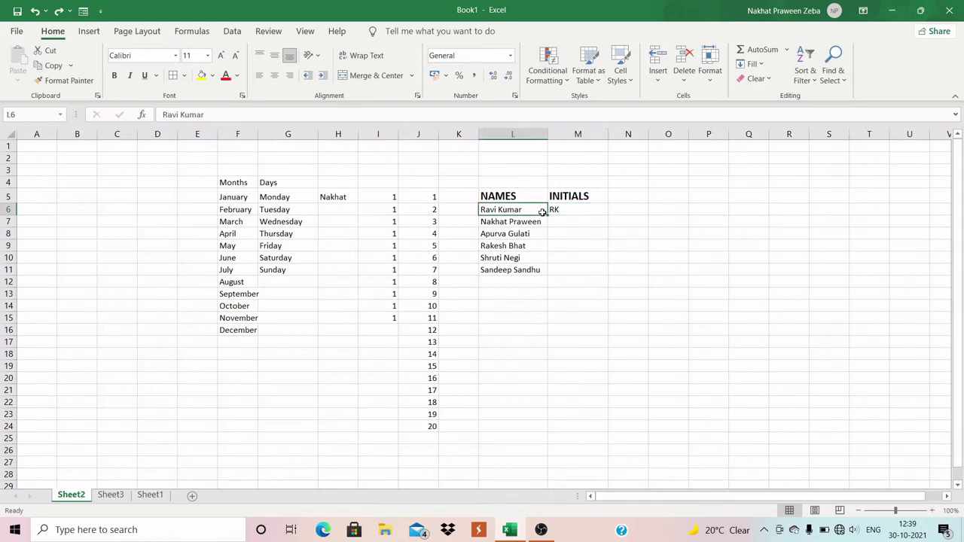
pyautogui.click(566, 212)
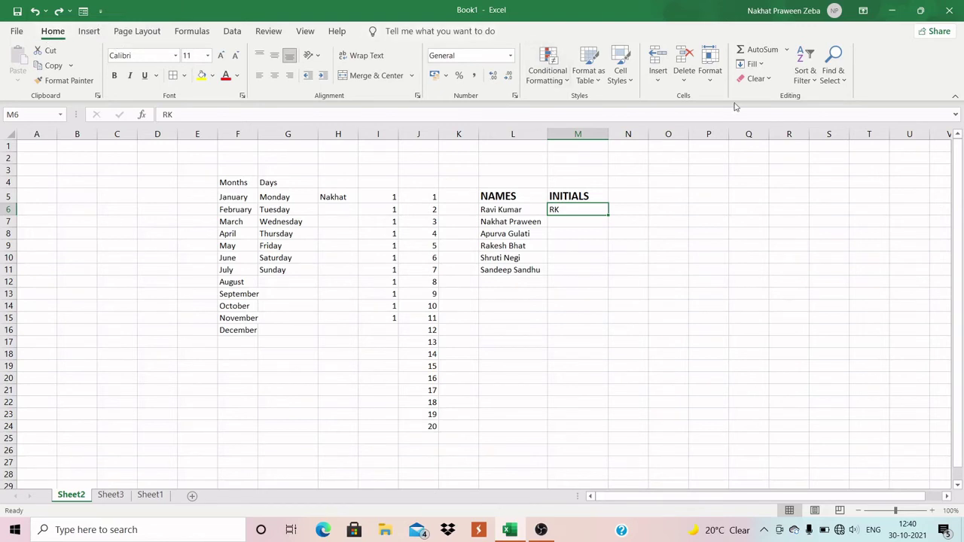
pyautogui.click(762, 65)
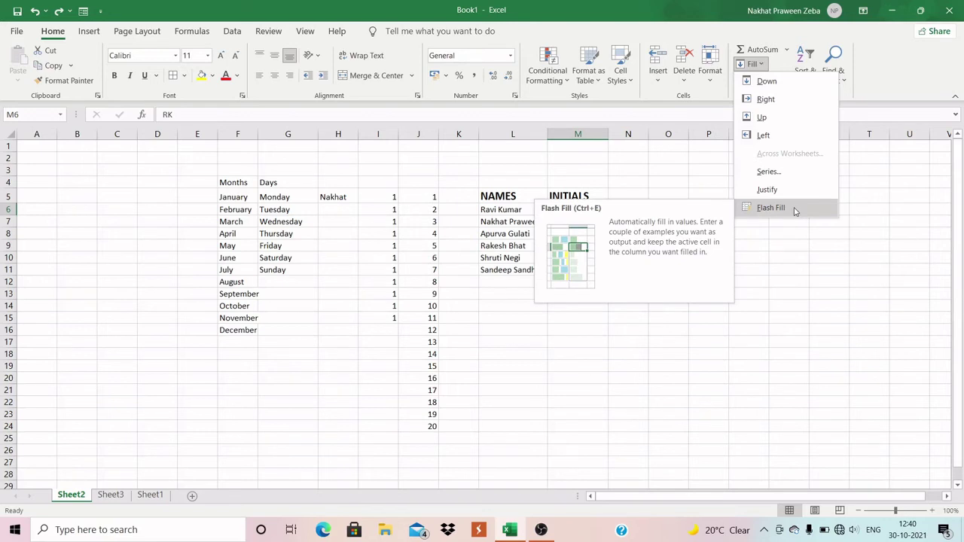
pyautogui.click(771, 208)
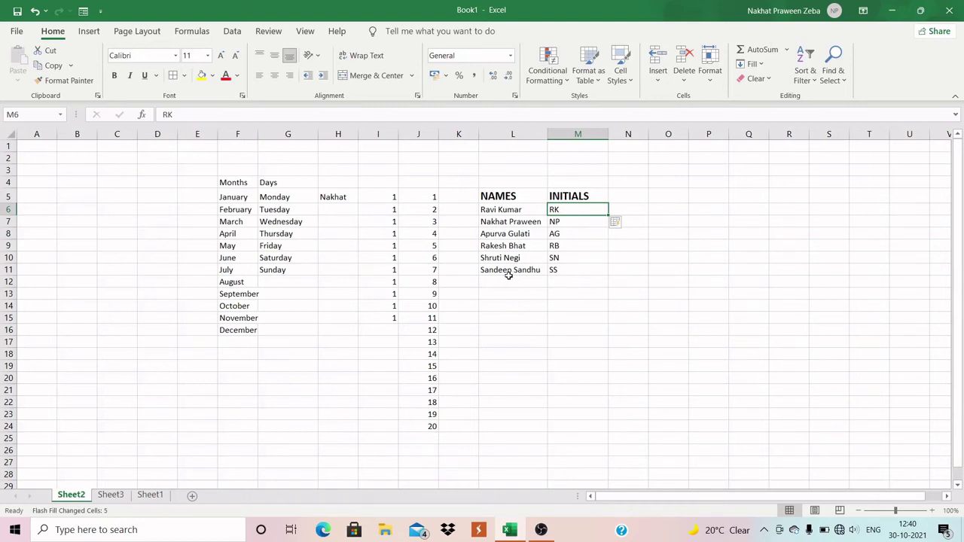
pyautogui.click(573, 274)
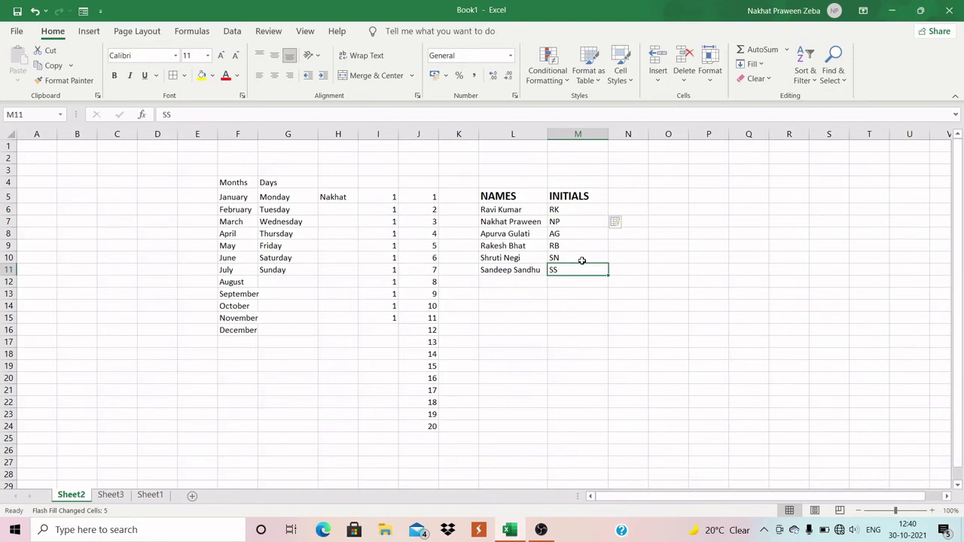
pyautogui.click(581, 260)
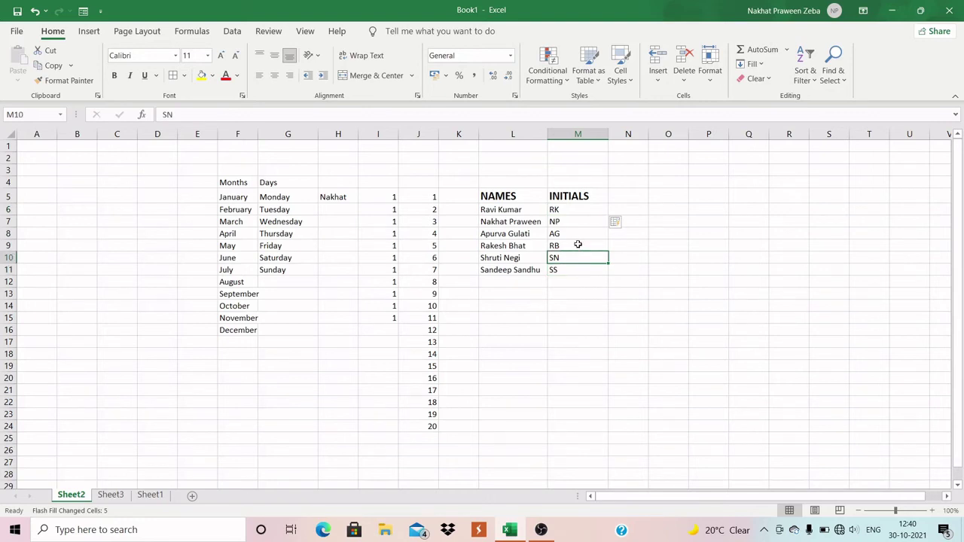
pyautogui.click(578, 245)
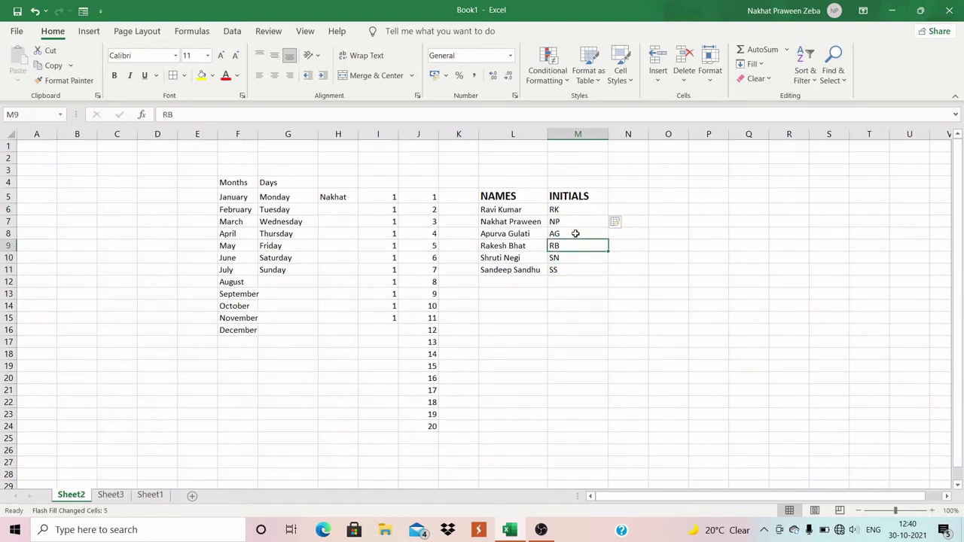
pyautogui.click(575, 235)
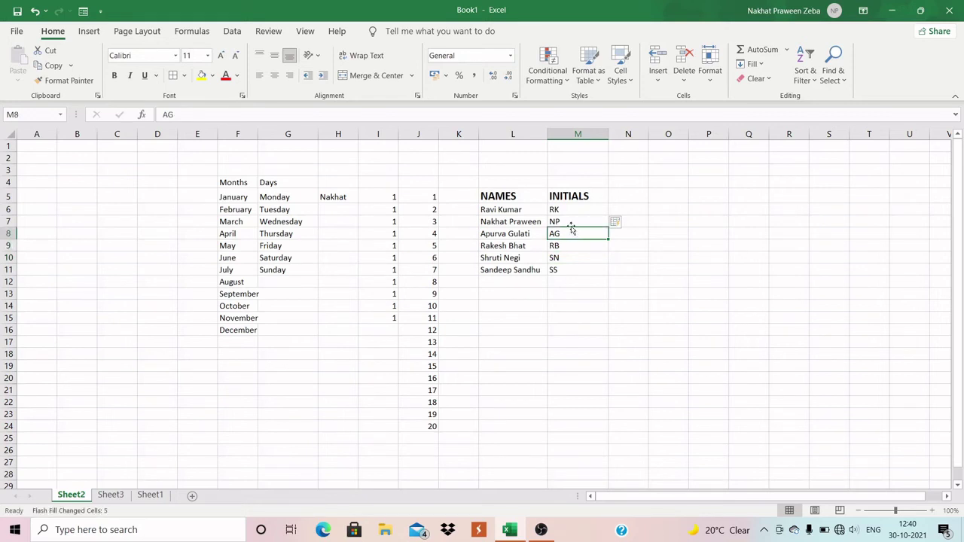
pyautogui.click(565, 212)
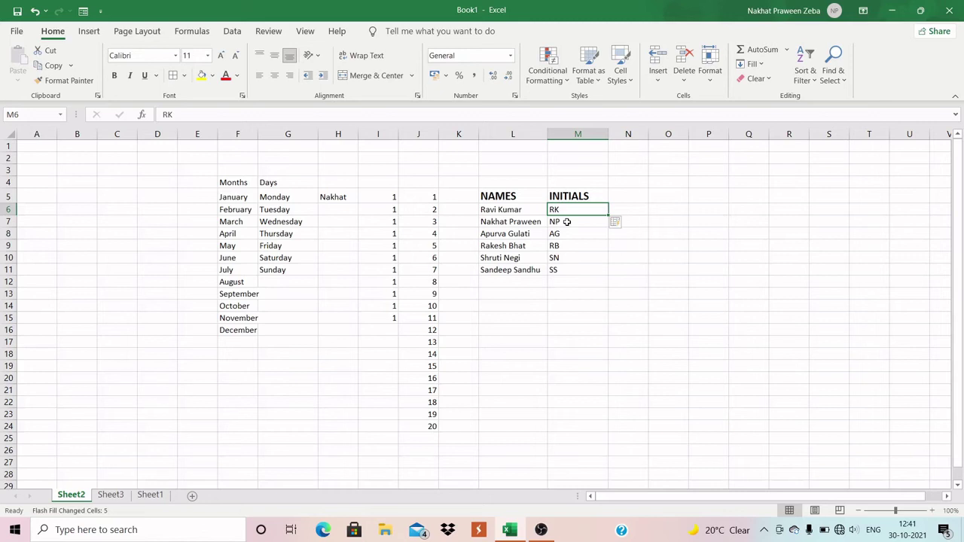
# - Undo the initials fill and reapply Flash Fill with Ctrl+E from RK in M6
pyautogui.hotkey('ctrl', 'e')
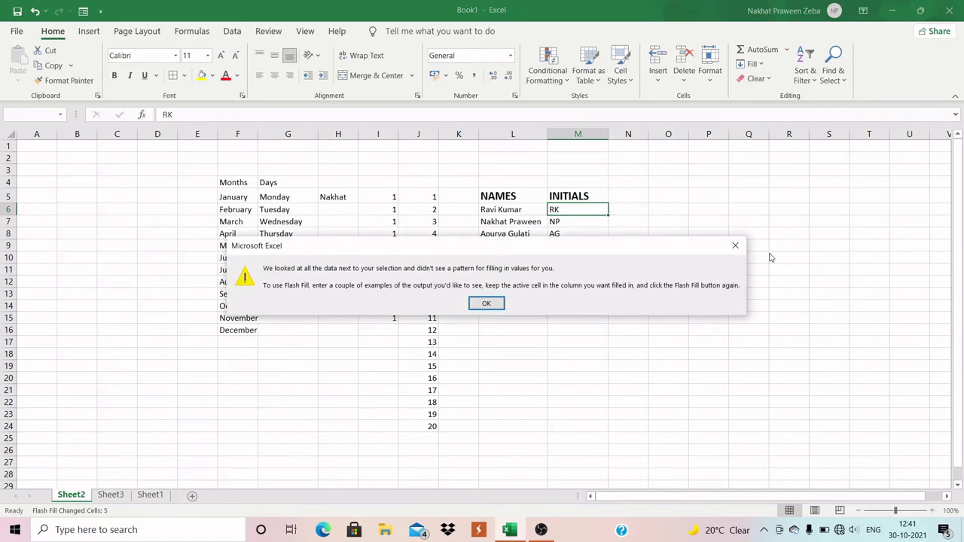
pyautogui.click(739, 246)
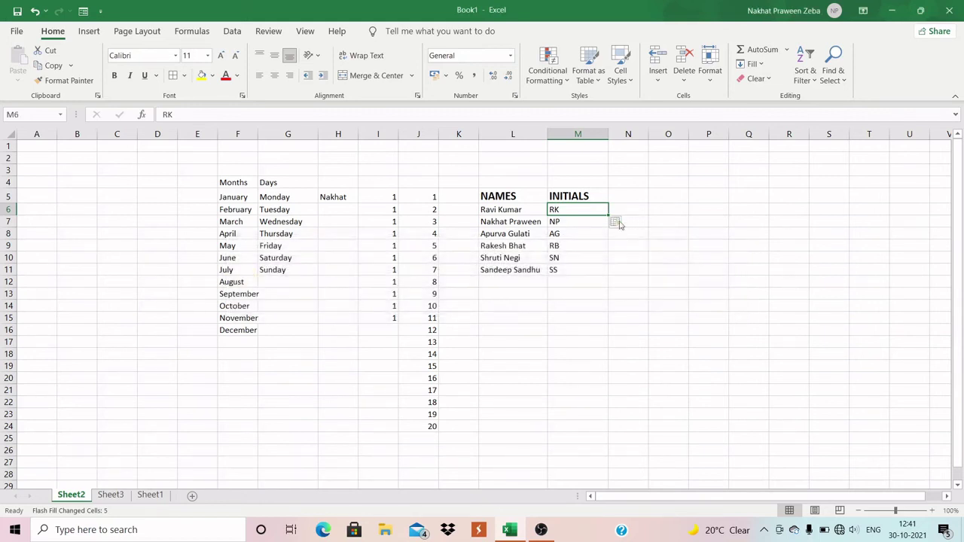
pyautogui.click(579, 224)
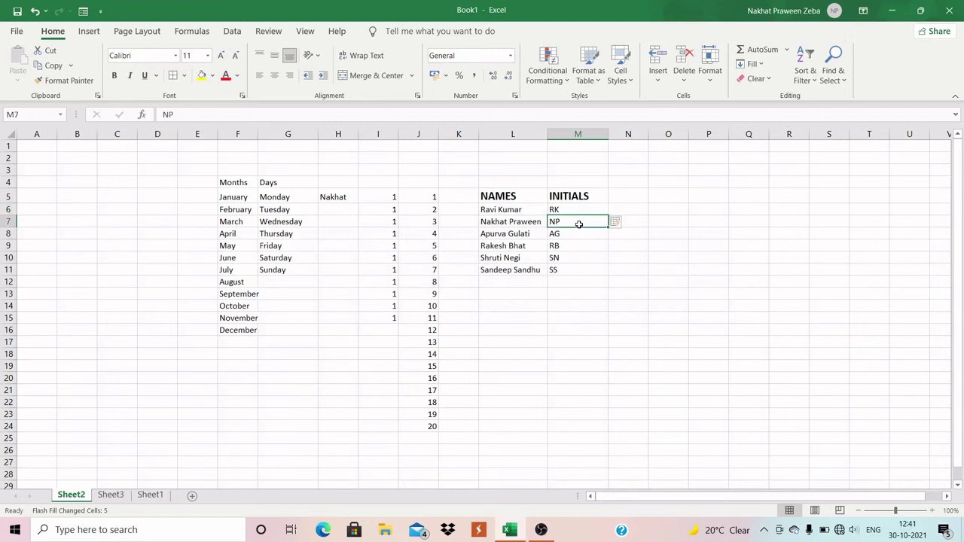
pyautogui.hotkey('ctrl', 'z')
pyautogui.click(578, 224)
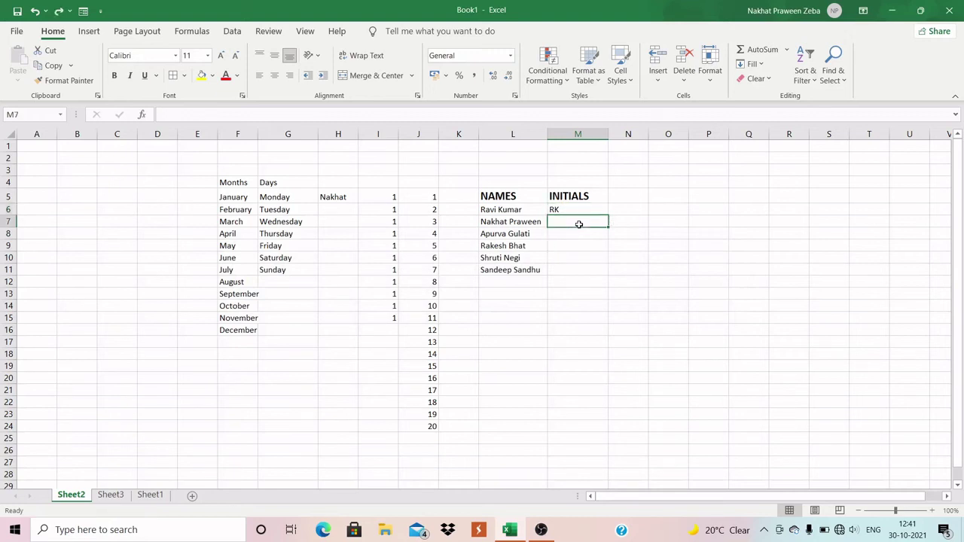
pyautogui.click(574, 208)
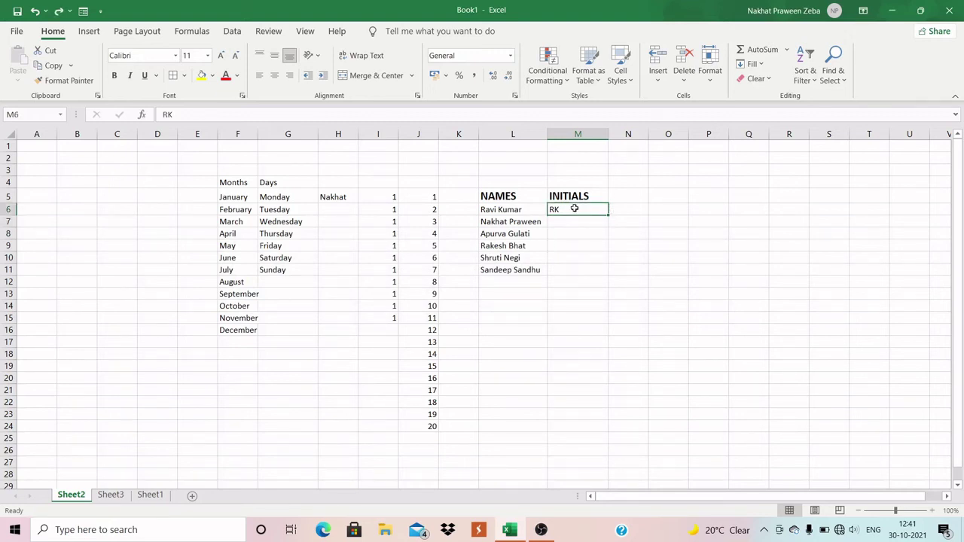
pyautogui.hotkey('ctrl', 'e')
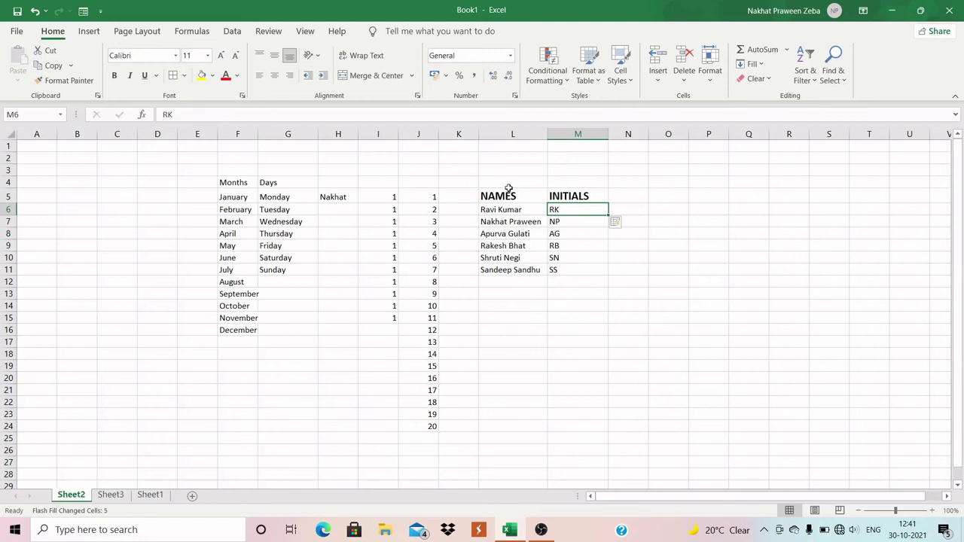
# - Append a third name part to the second name in L7
pyautogui.click(518, 223)
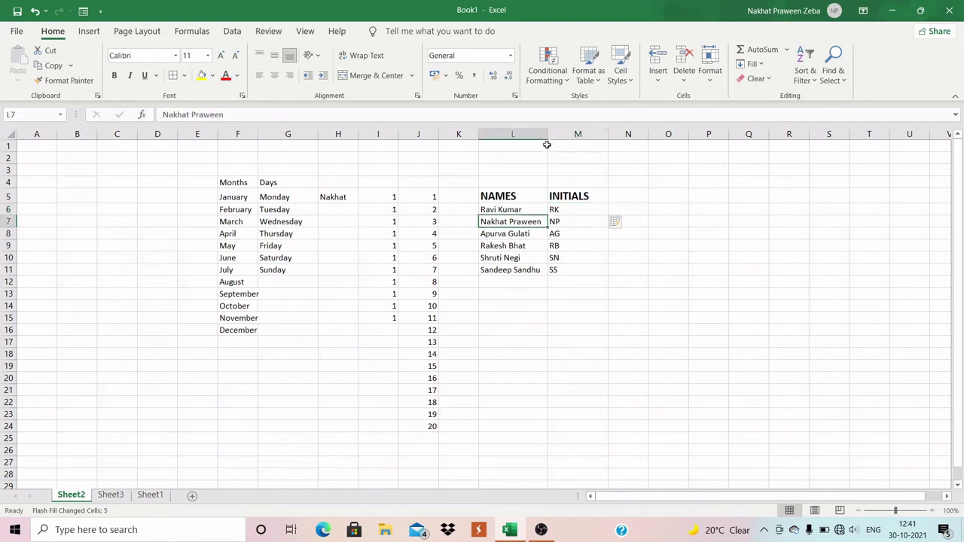
pyautogui.moveTo(547, 138); pyautogui.dragTo(605, 144)
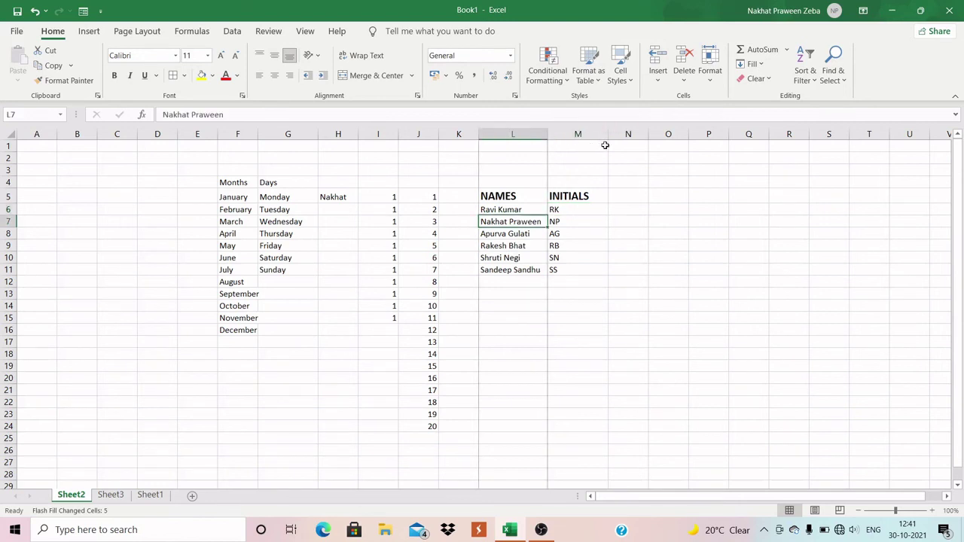
pyautogui.hotkey('ctrl', 'Down')
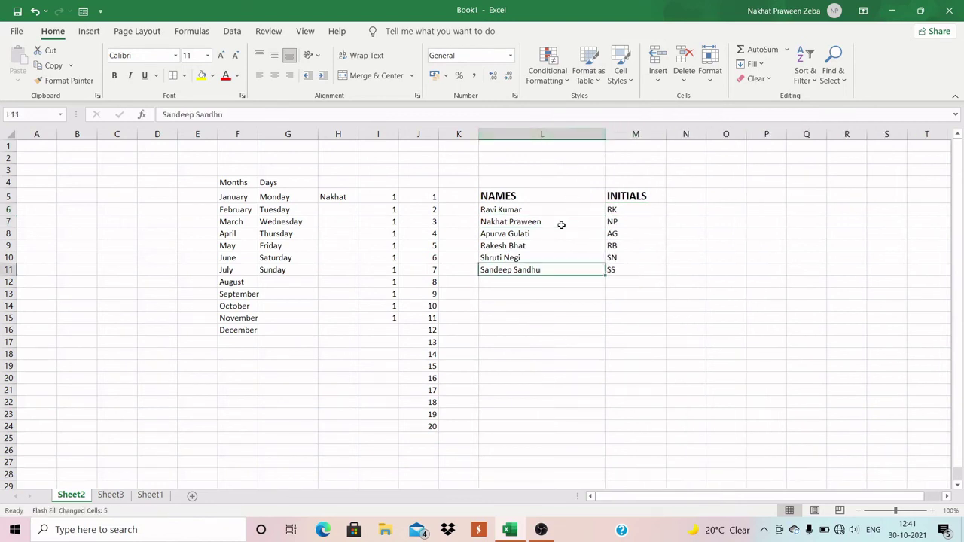
pyautogui.click(553, 222)
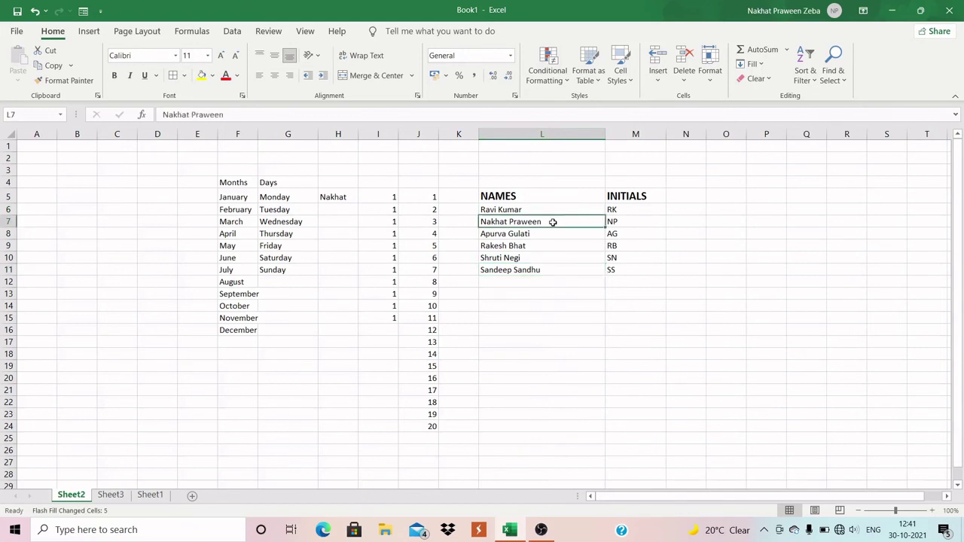
pyautogui.doubleClick(553, 223)
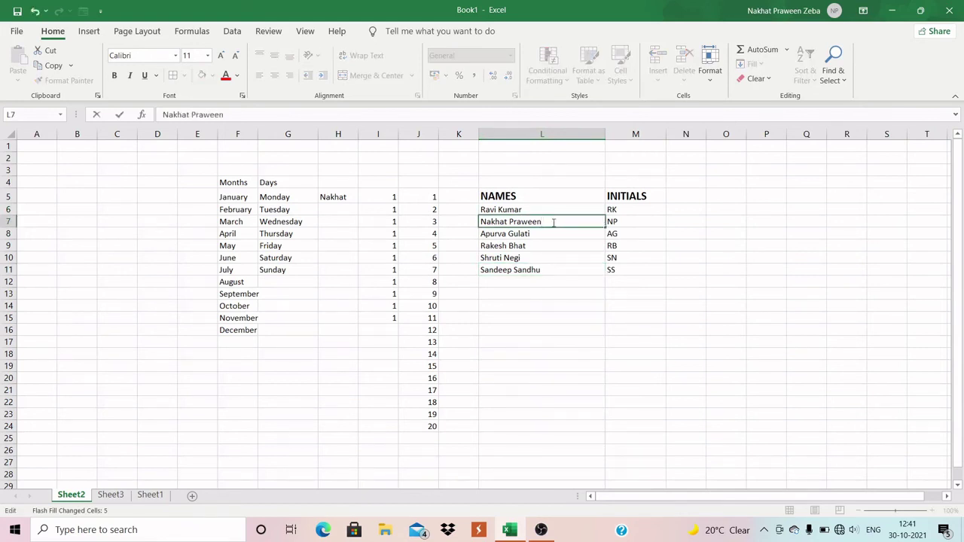
pyautogui.write('z')
pyautogui.press('BackSpace')
pyautogui.write('Zeba')
pyautogui.click(625, 221)
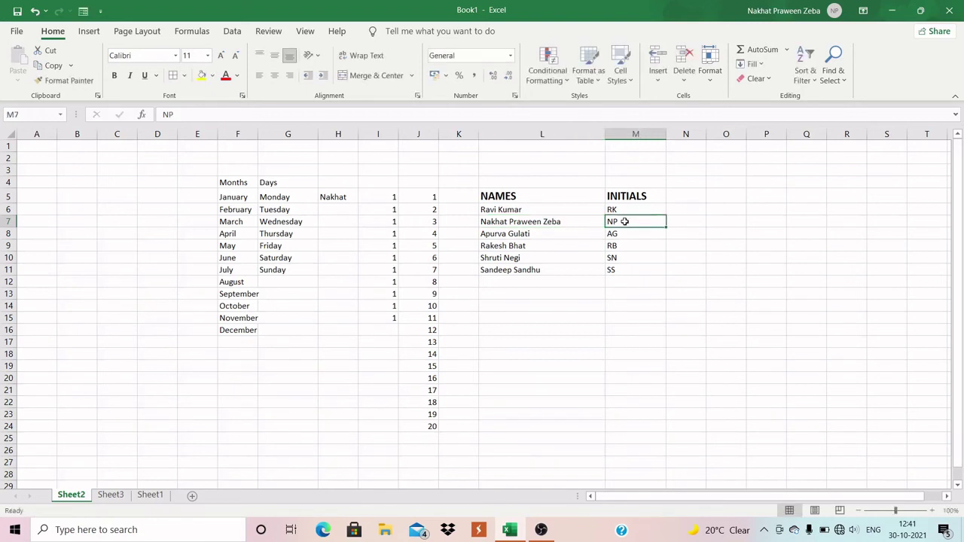
# - Undo the edit, column resize and accidental fill-down, then re-add the third part in L7
pyautogui.hotkey('ctrl', 'z')
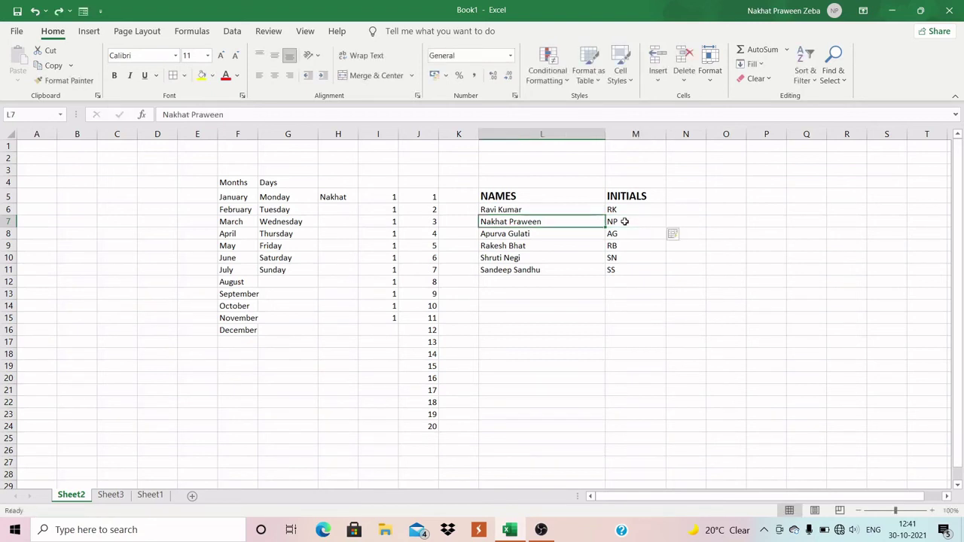
pyautogui.hotkey('ctrl', 'z')
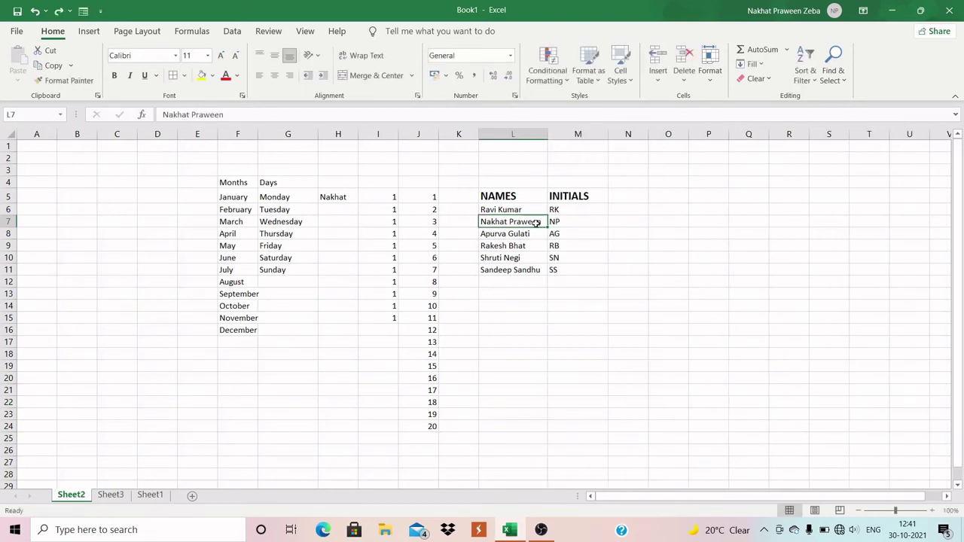
pyautogui.moveTo(543, 224); pyautogui.dragTo(515, 271)
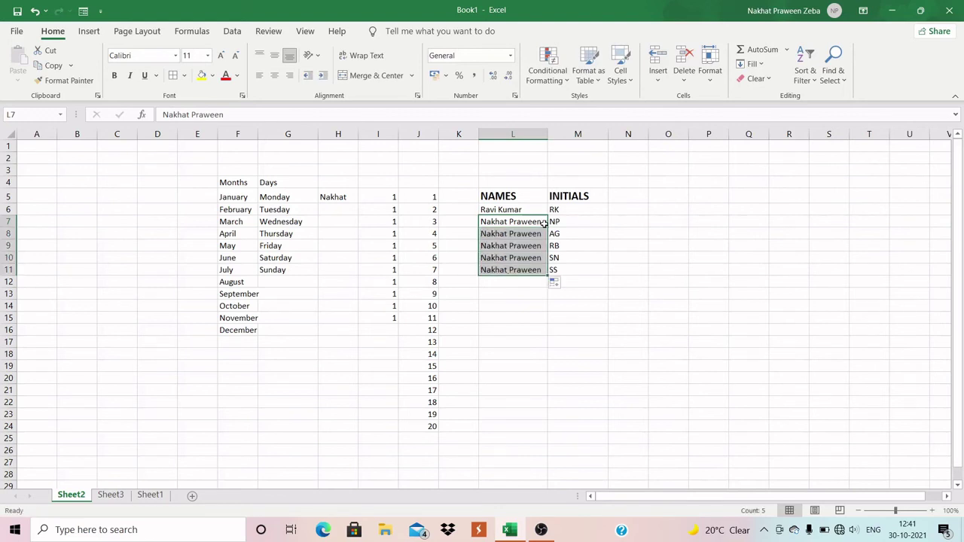
pyautogui.hotkey('ctrl', 'z')
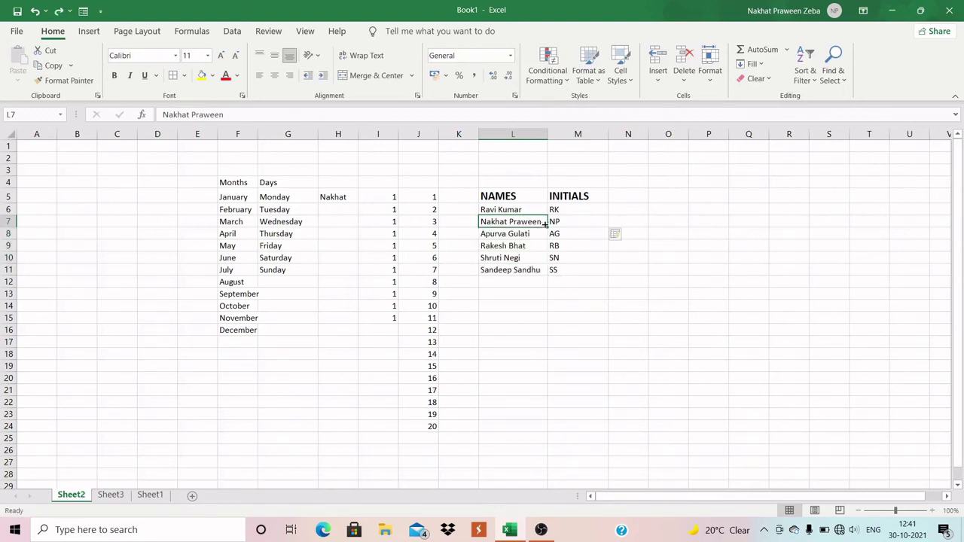
pyautogui.doubleClick(542, 221)
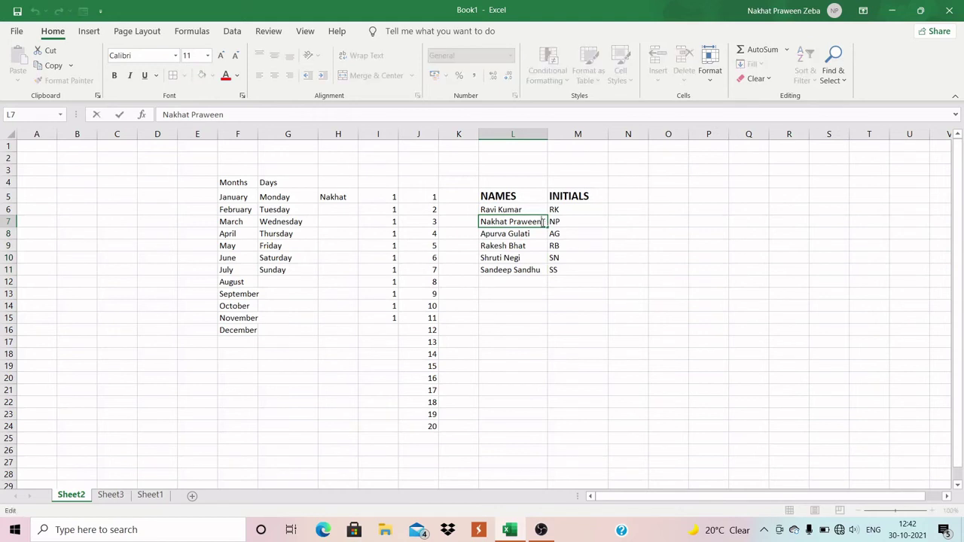
pyautogui.write('eba')
pyautogui.press('BackSpace')
pyautogui.write('Z')
# - Widen column L and clear the initials NP, AG, RB, SN and SS from M7:M11
pyautogui.click(538, 157)
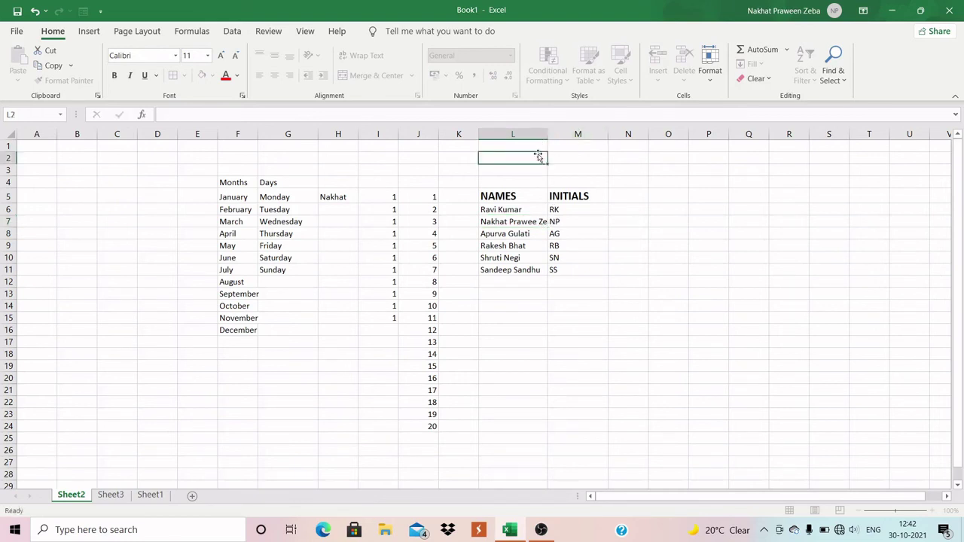
pyautogui.moveTo(548, 135); pyautogui.dragTo(573, 138)
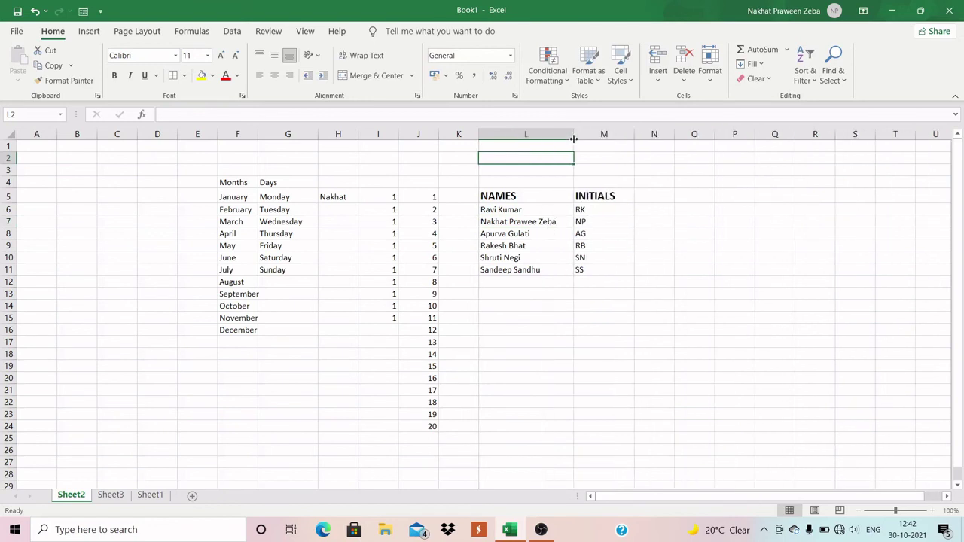
pyautogui.click(587, 225)
pyautogui.press('BackSpace')
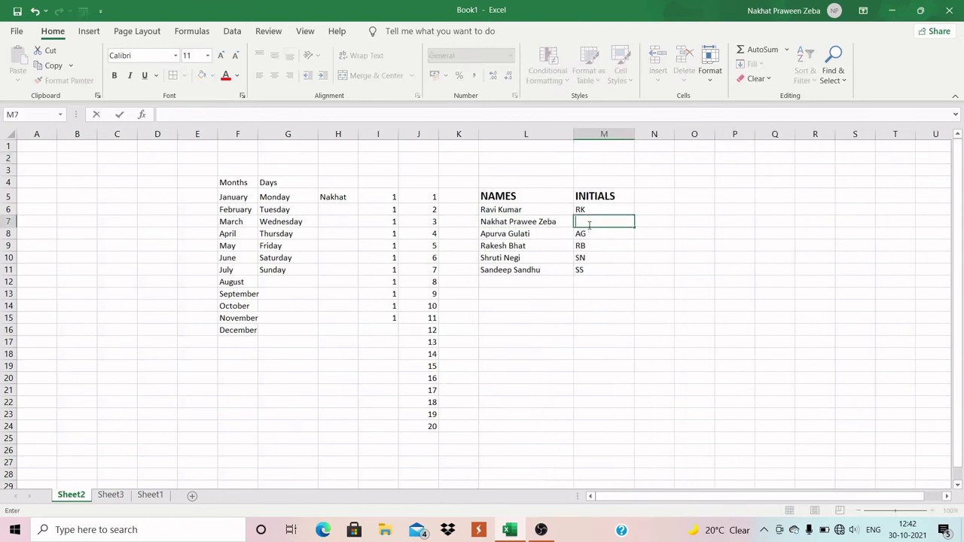
pyautogui.doubleClick(595, 236)
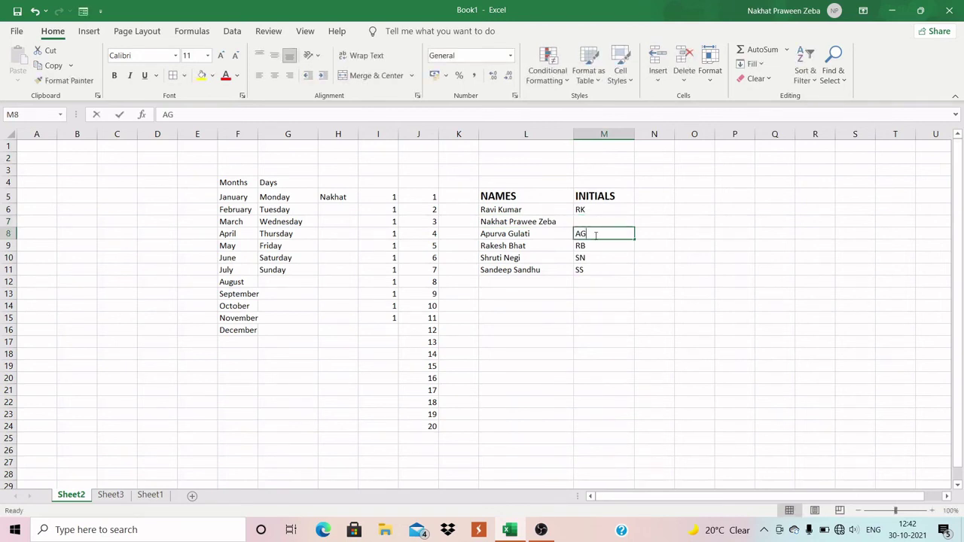
pyautogui.press('BackSpace')
pyautogui.press('BackSpace')
pyautogui.click(595, 248)
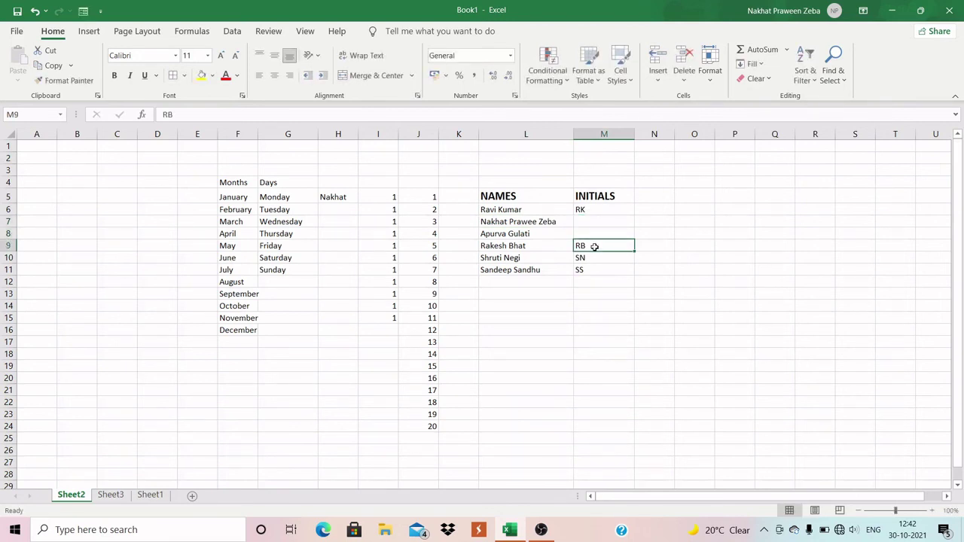
pyautogui.press('BackSpace')
pyautogui.click(597, 258)
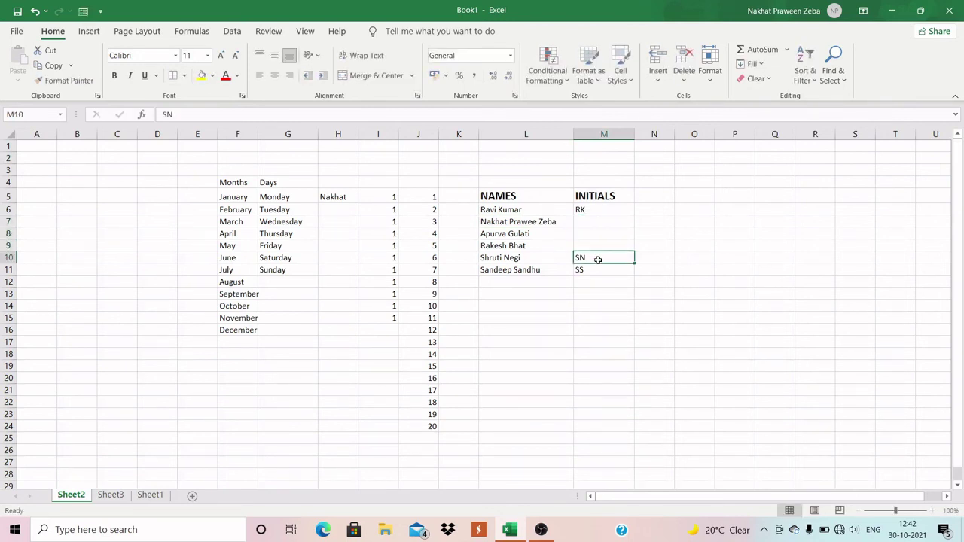
pyautogui.press('BackSpace')
pyautogui.click(599, 270)
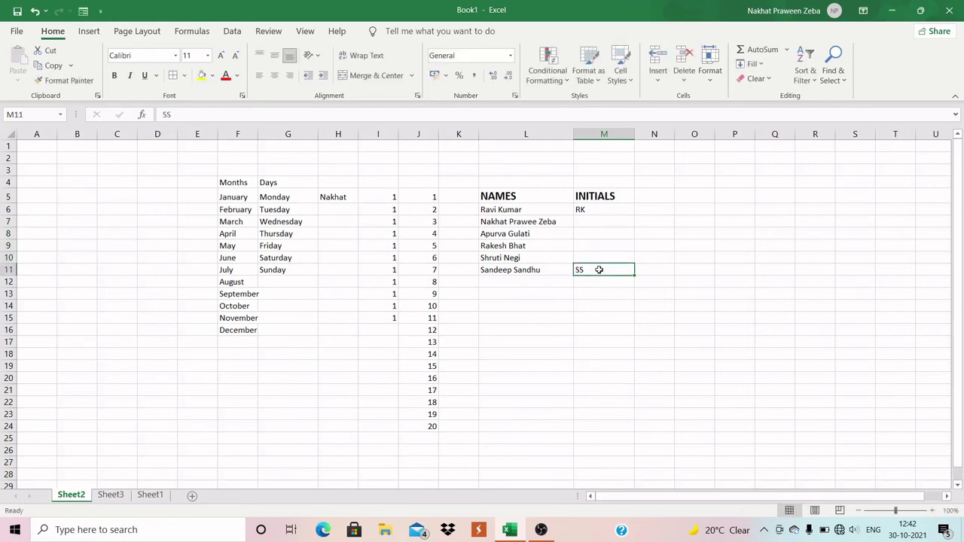
pyautogui.press('BackSpace')
pyautogui.click(584, 210)
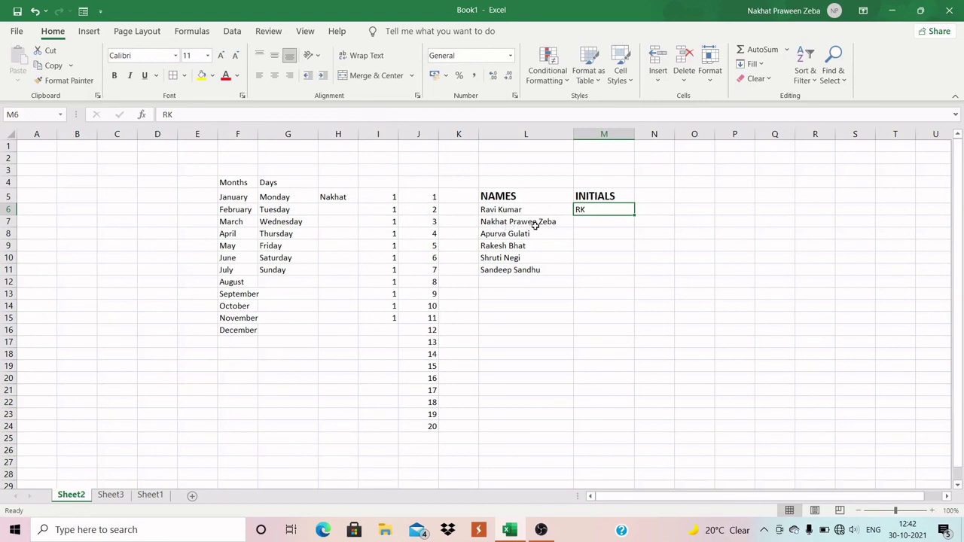
# - Fix the typo in the three-part name in L7 by adding the missing 'n'
pyautogui.doubleClick(534, 226)
pyautogui.click(537, 222)
pyautogui.doubleClick(538, 222)
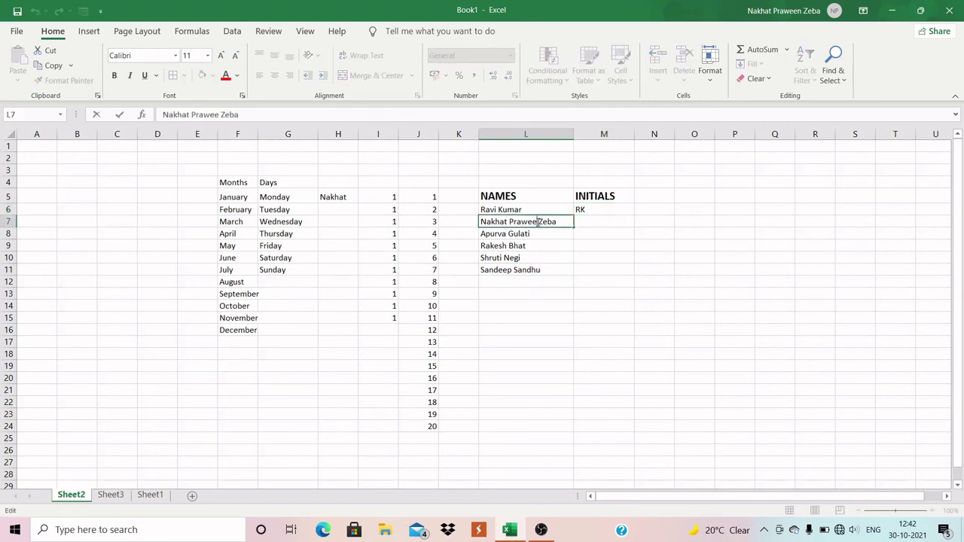
pyautogui.write('n')
pyautogui.click(583, 224)
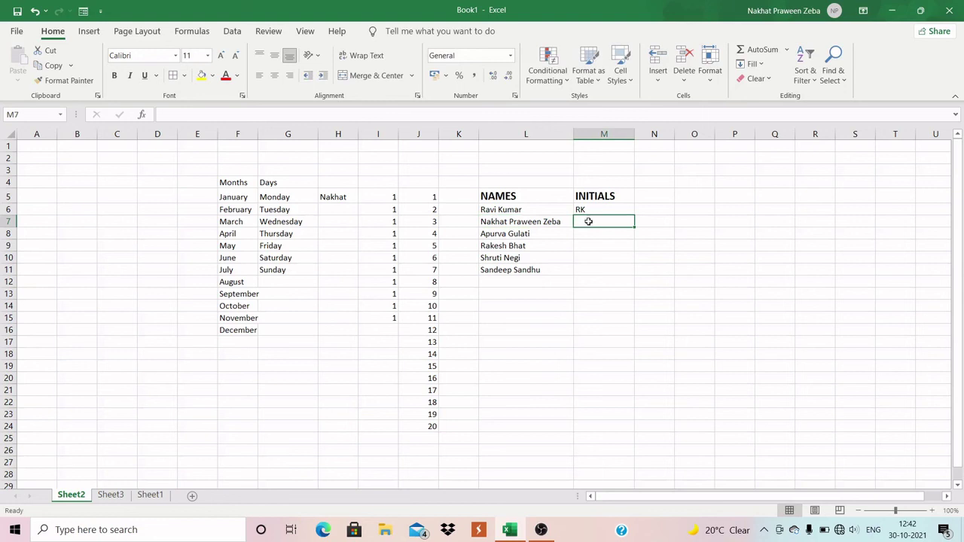
pyautogui.click(586, 211)
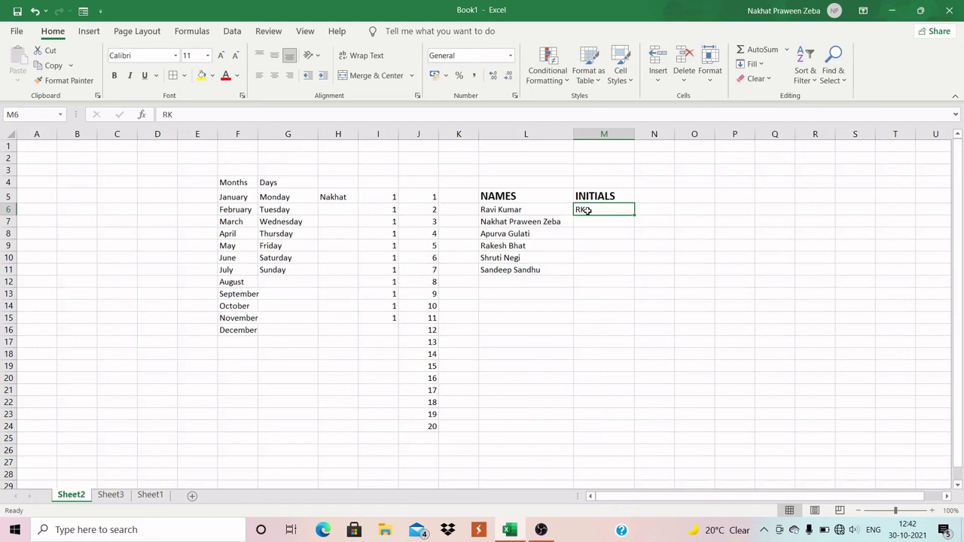
# - Flash Fill the INITIALS column from the RK example, producing NPZ, AG, RB, SN and SS
pyautogui.click(763, 66)
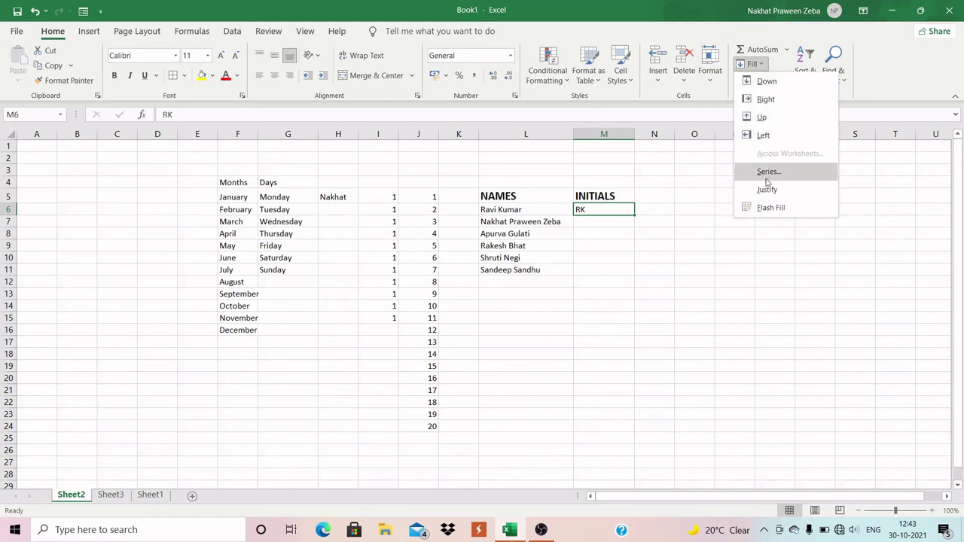
pyautogui.click(770, 208)
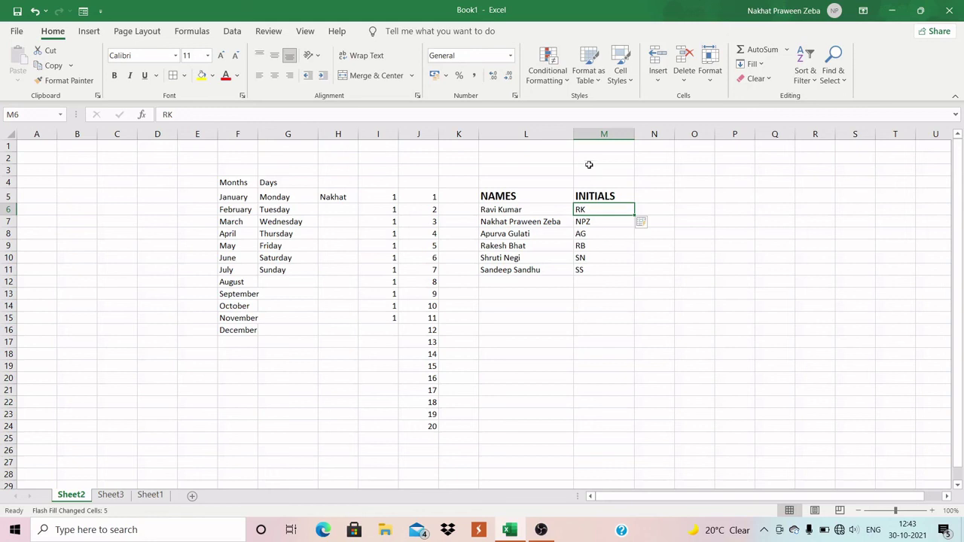
pyautogui.click(763, 65)
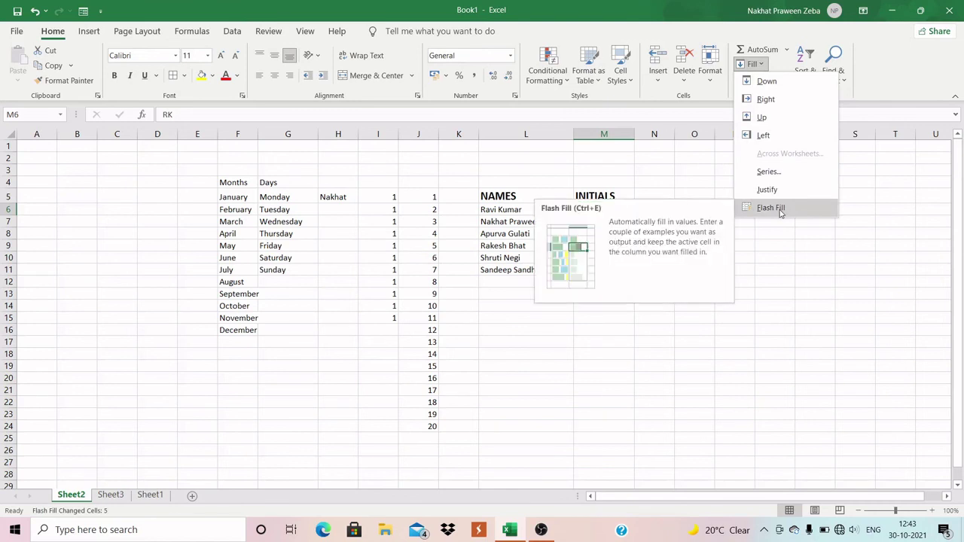
pyautogui.click(771, 243)
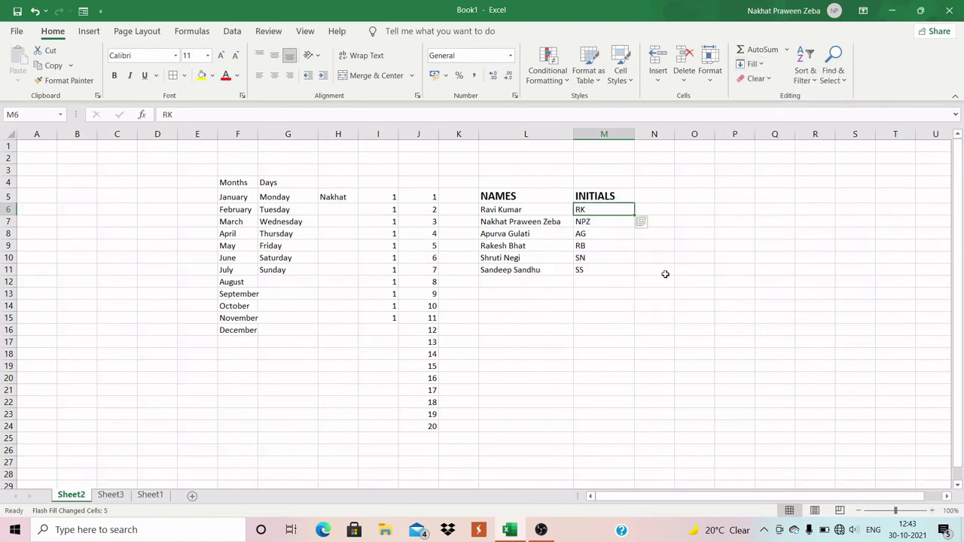